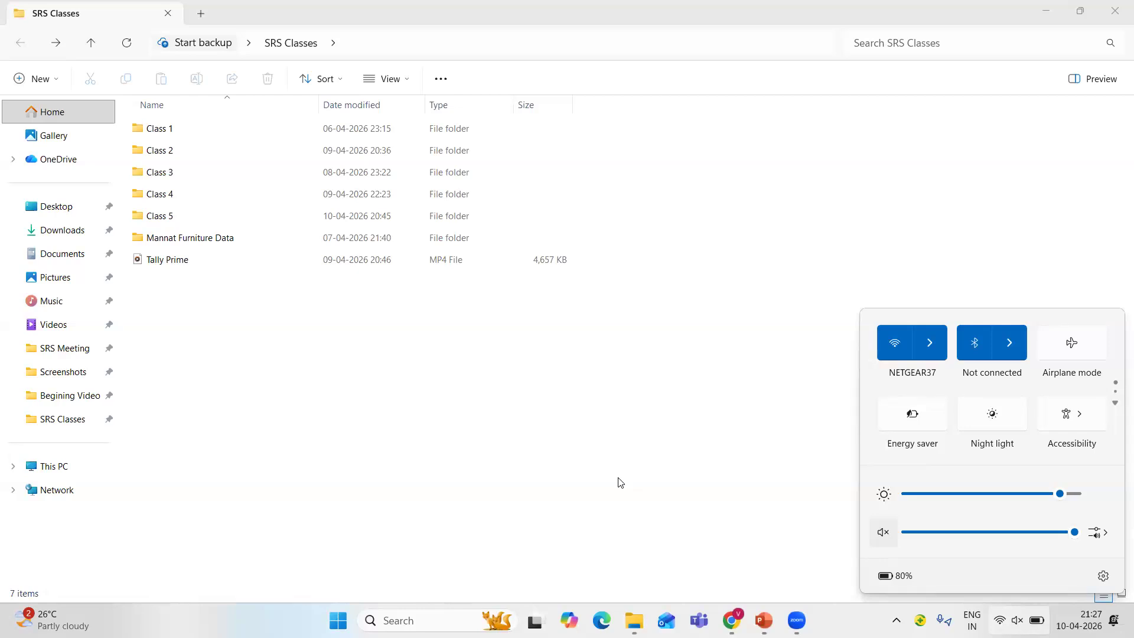
Open the Mannat Furniture Data folder, copy its full path, and minimise Explorer back to Tally.
{"action": "double_click", "coordinate": [329, 245]}
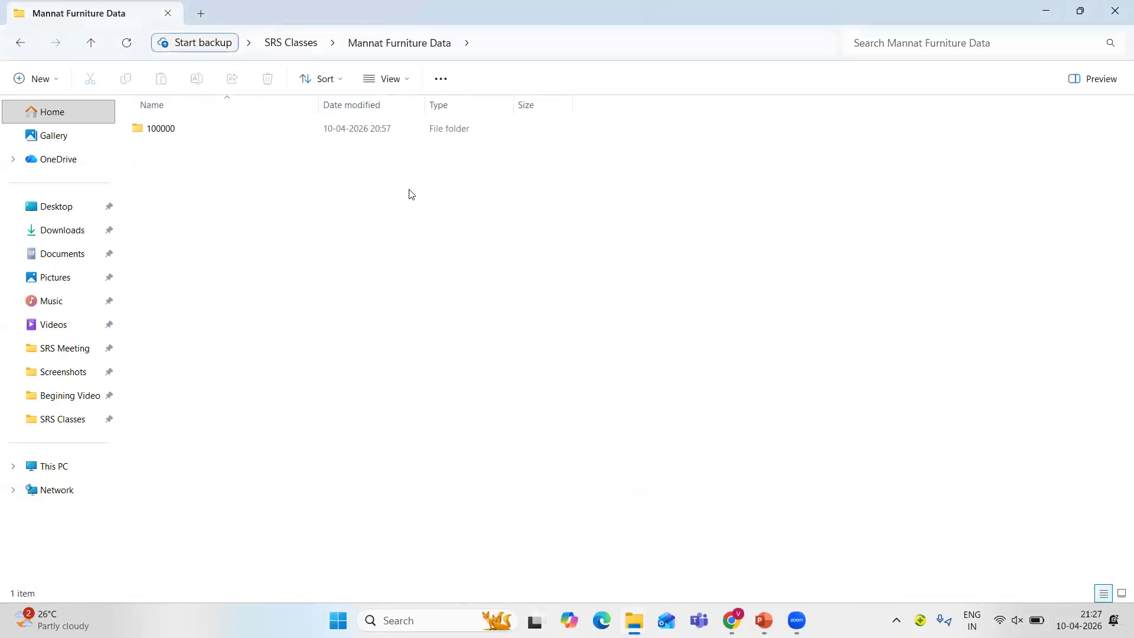
{"action": "left_click", "coordinate": [532, 44]}
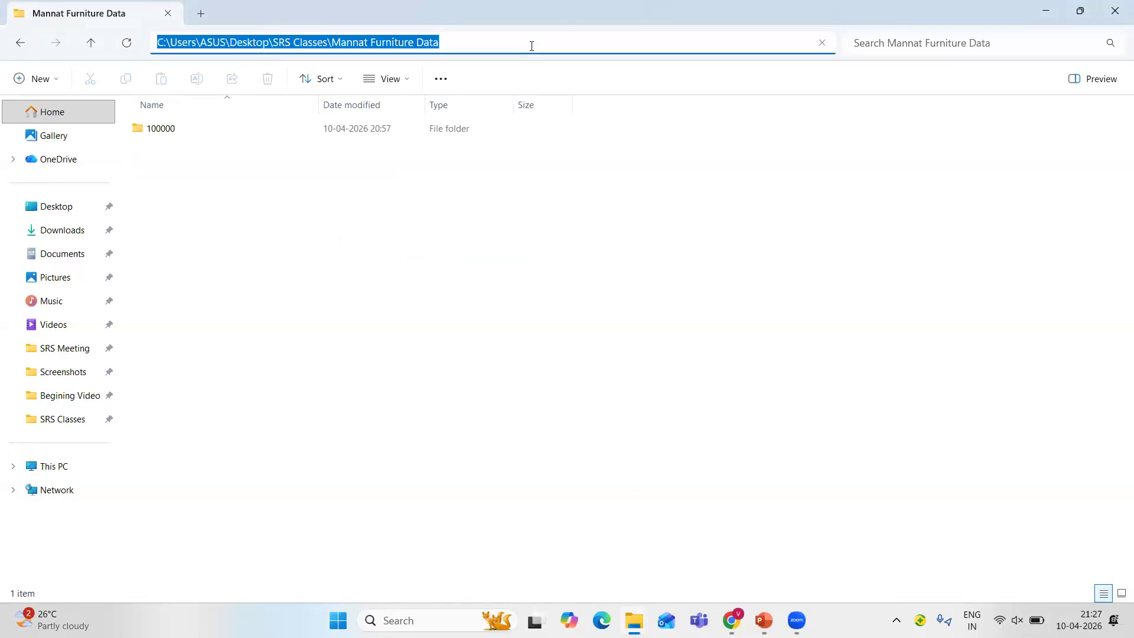
{"action": "key", "text": "super+d"}
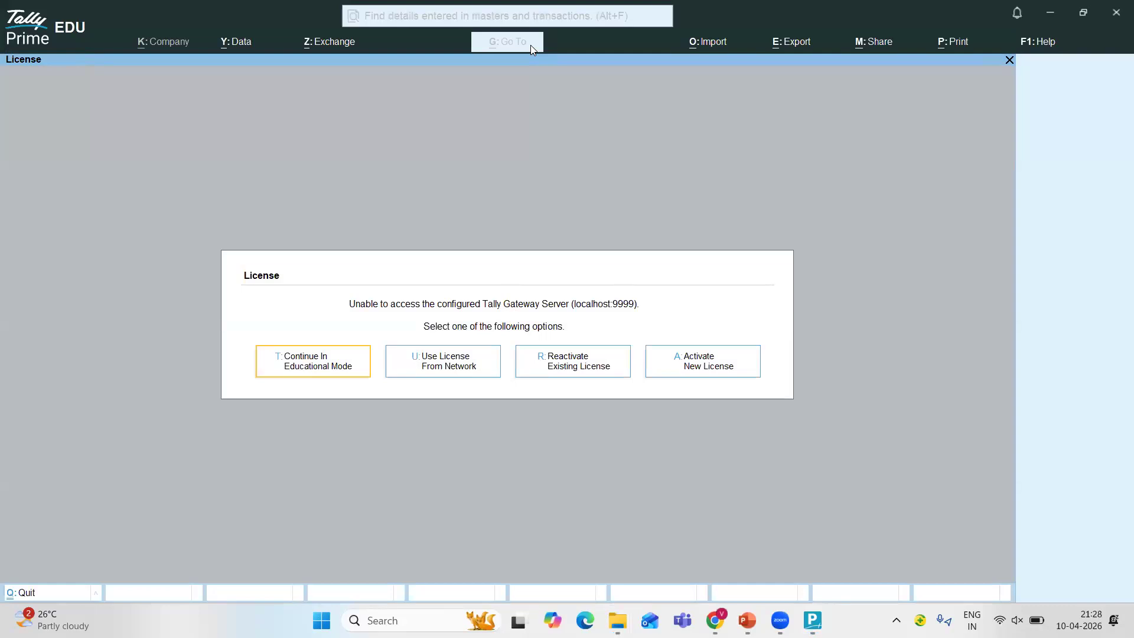
Continue in educational mode and load Mannat Furniture from the pasted Mannat Furniture Data path.
{"action": "key", "text": "t"}
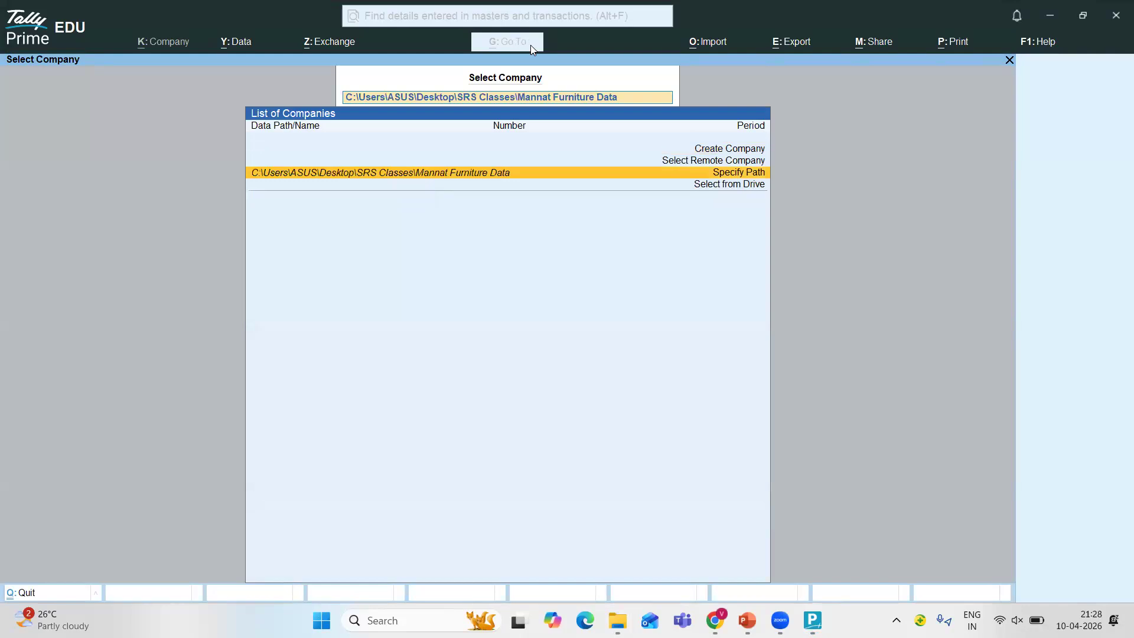
{"action": "key", "text": "Return"}
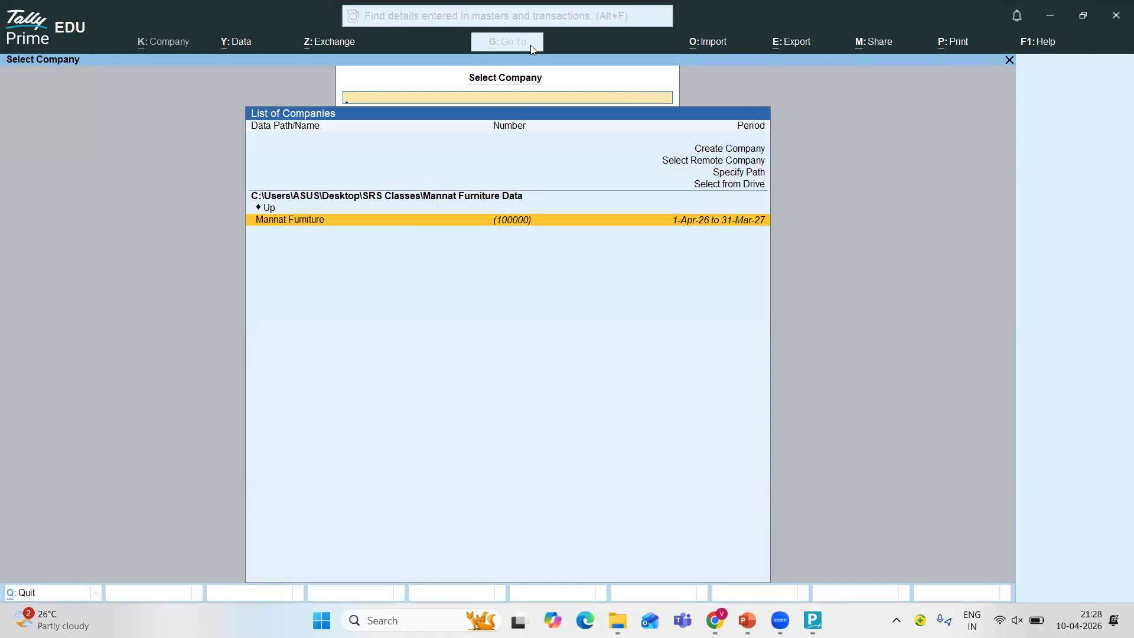
{"action": "key", "text": "Return"}
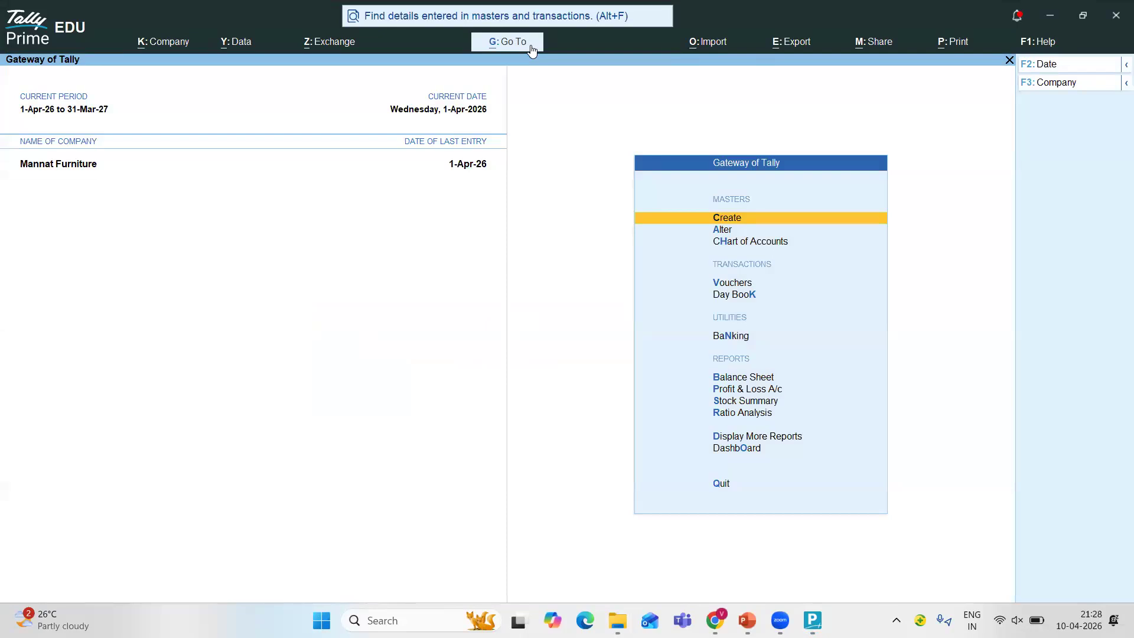
Open the Profit & Loss A/c report from the Gateway of Tally.
{"action": "key", "text": "Down"}
{"action": "key", "text": "Down"}
{"action": "key", "text": "Down"}
{"action": "key", "text": "Down"}
{"action": "key", "text": "Down"}
{"action": "key", "text": "Down"}
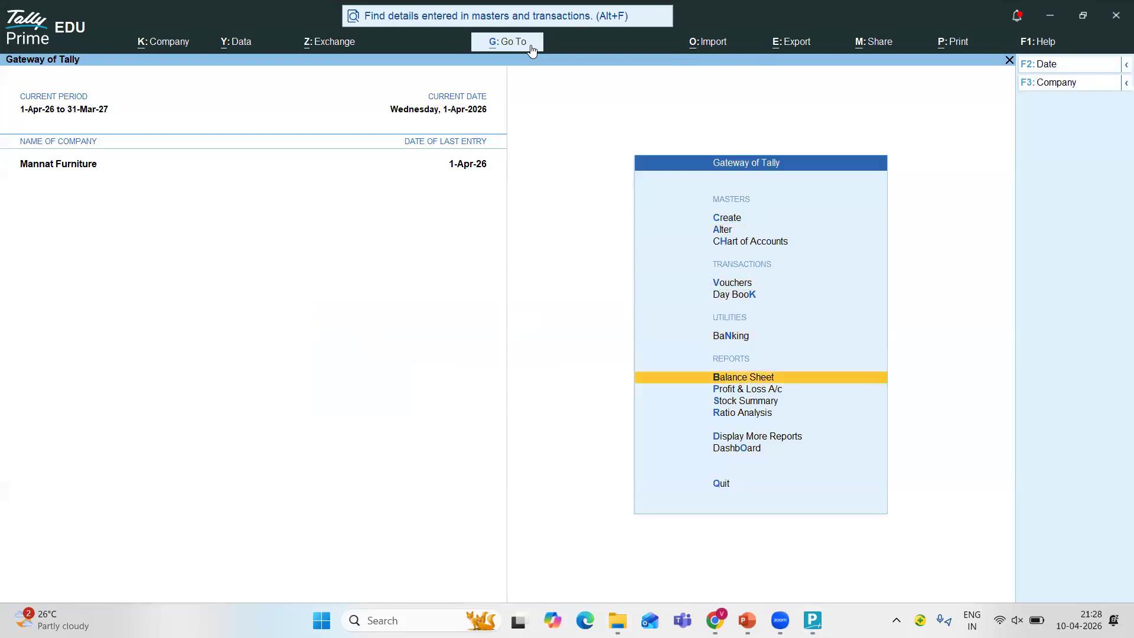
{"action": "key", "text": "Down"}
{"action": "key", "text": "Down"}
{"action": "key", "text": "Down"}
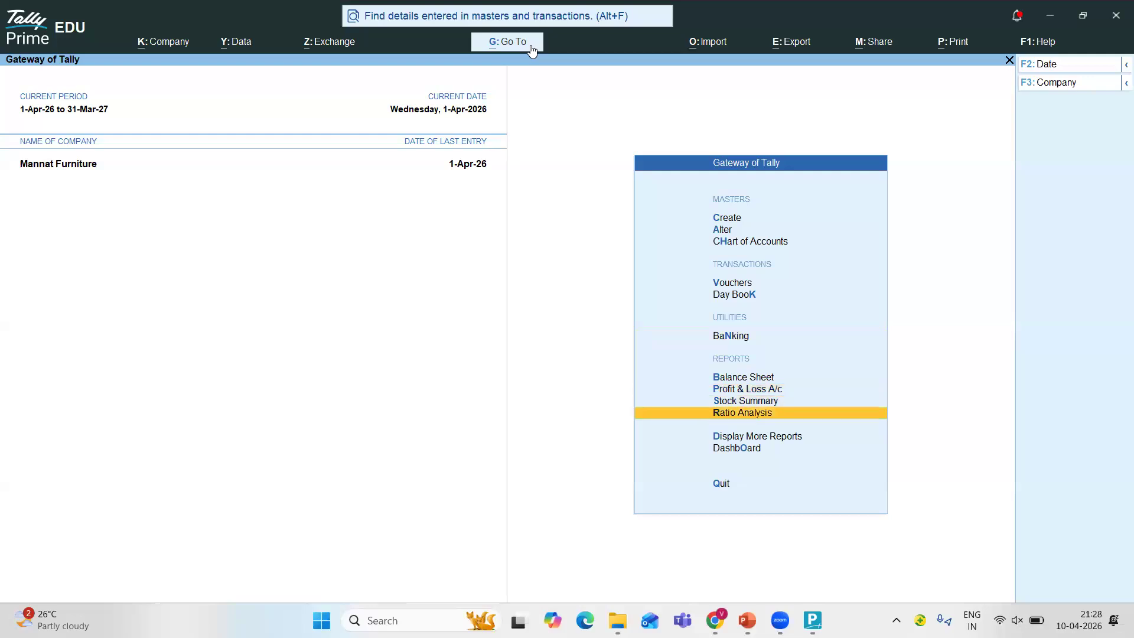
{"action": "key", "text": "Up"}
{"action": "key", "text": "Up"}
{"action": "key", "text": "Down"}
{"action": "key", "text": "Up"}
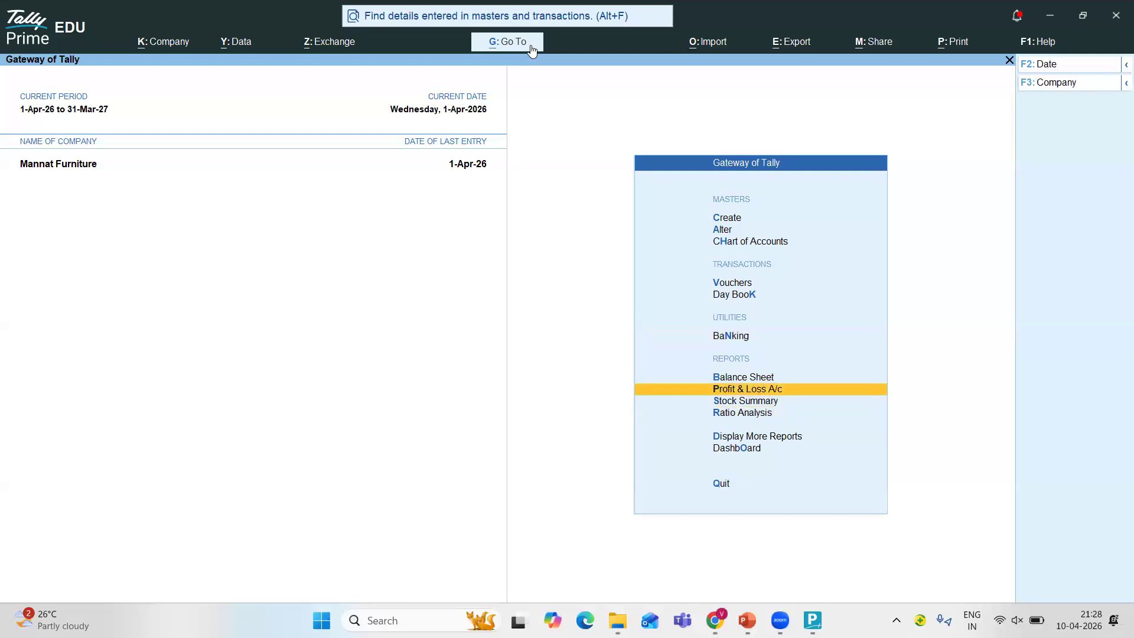
{"action": "key", "text": "Return"}
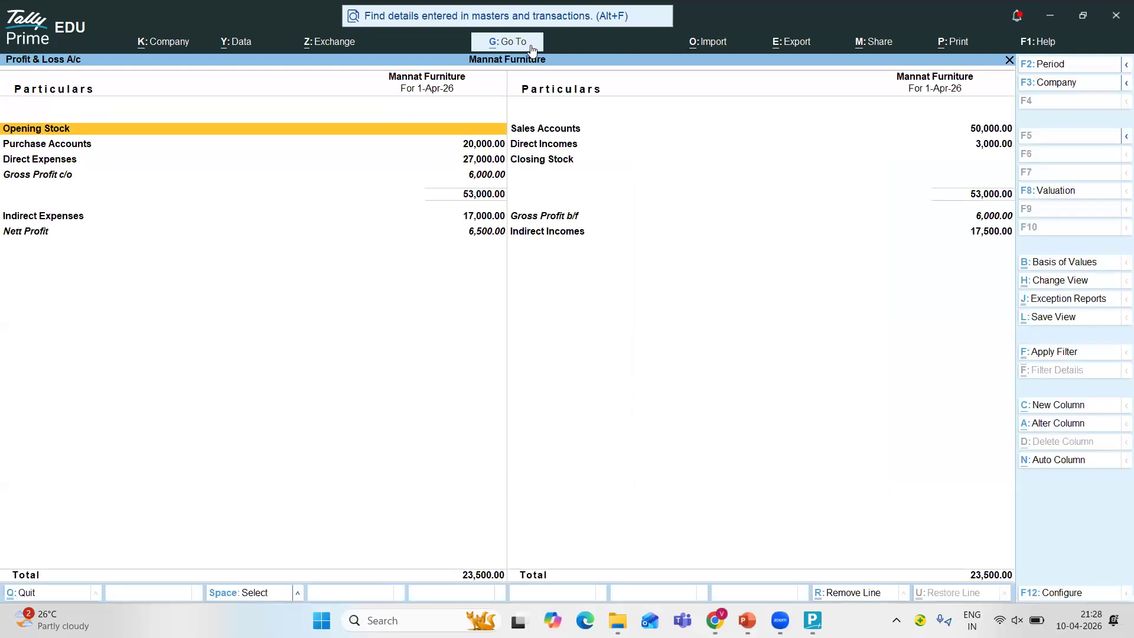
Review the report rows from Nett Profit 6,500.00 up to Opening Stock.
{"action": "key", "text": "Down"}
{"action": "key", "text": "Down"}
{"action": "key", "text": "Down"}
{"action": "key", "text": "Down"}
{"action": "key", "text": "Down"}
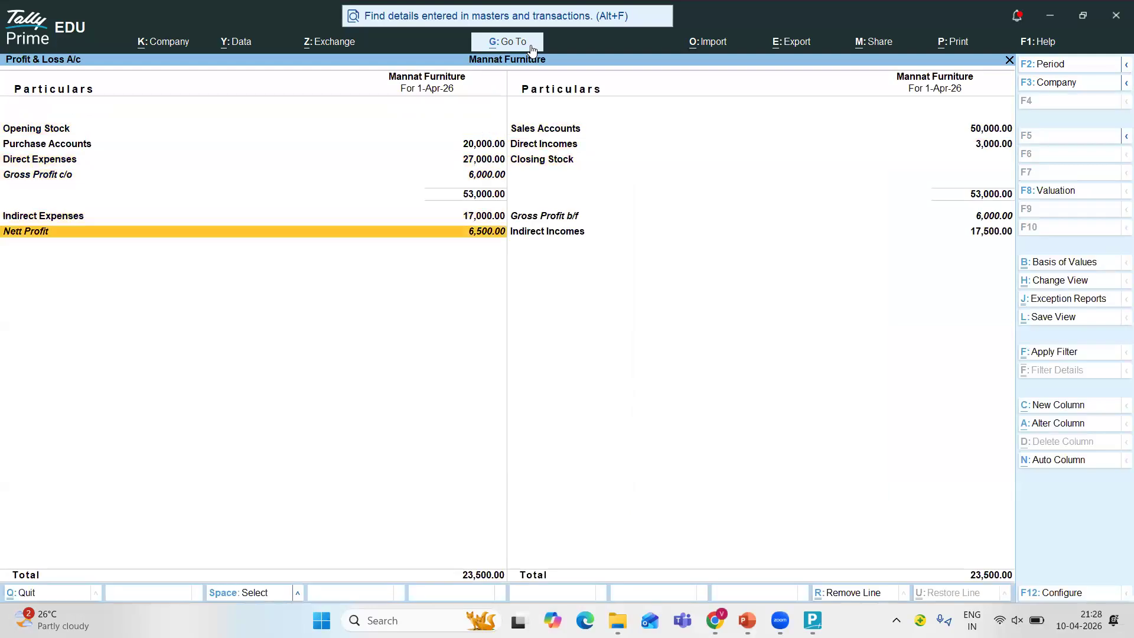
{"action": "key", "text": "Up"}
{"action": "key", "text": "Down"}
{"action": "key", "text": "Up"}
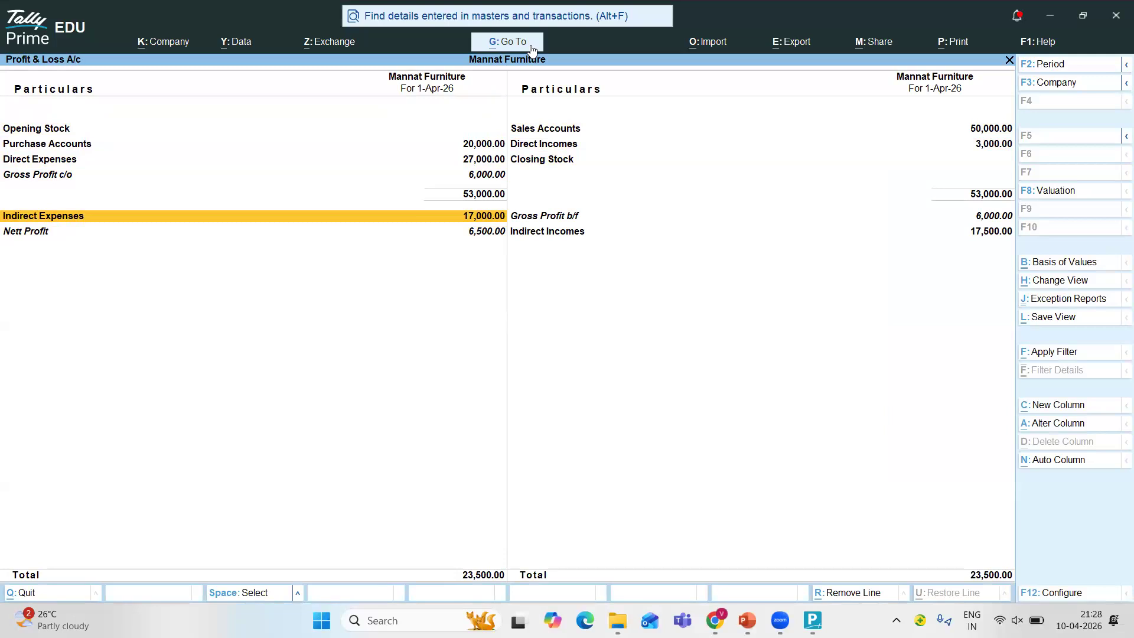
{"action": "key", "text": "Up"}
{"action": "key", "text": "Up"}
{"action": "key", "text": "Up"}
{"action": "key", "text": "Up"}
{"action": "key", "text": "Right"}
{"action": "key", "text": "Left"}
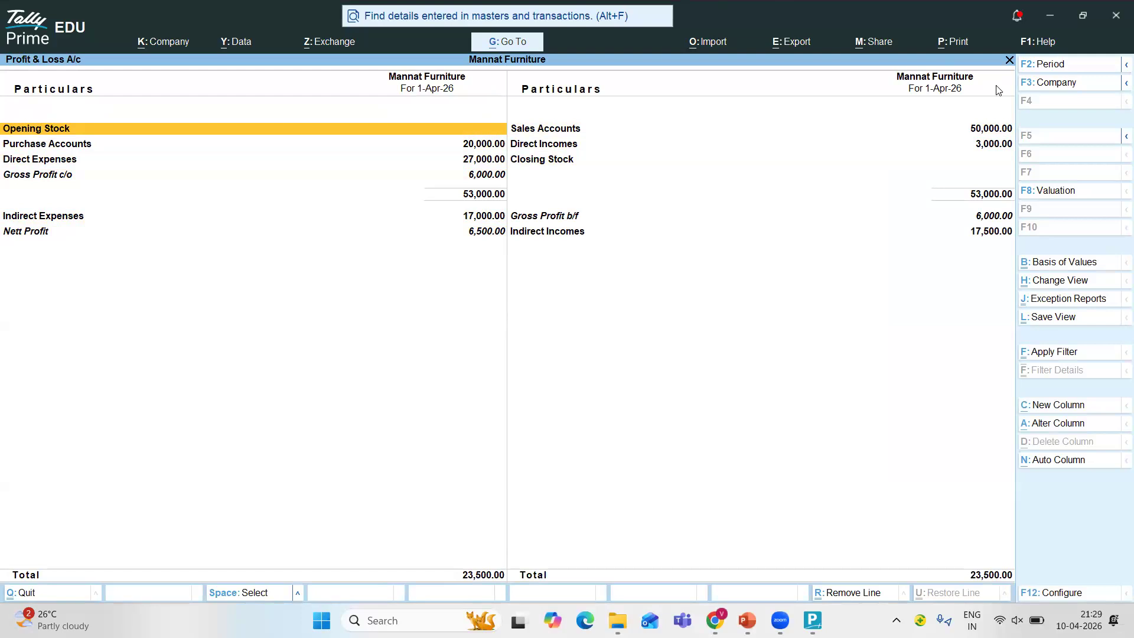
Switch the Profit & Loss A/c to detailed view and select the Service Income 3,000.00 ledger.
{"action": "key", "text": "alt+F5"}
{"action": "key", "text": "alt+F5"}
{"action": "key", "text": "alt+F5"}
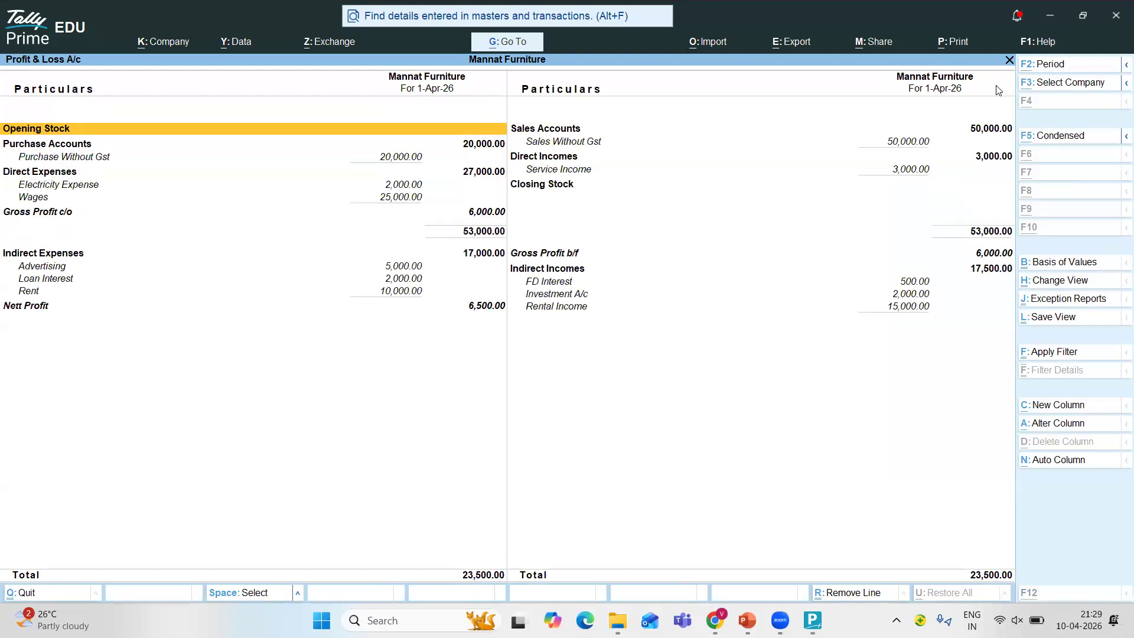
{"action": "key", "text": "alt+F5"}
{"action": "key", "text": "alt+F5"}
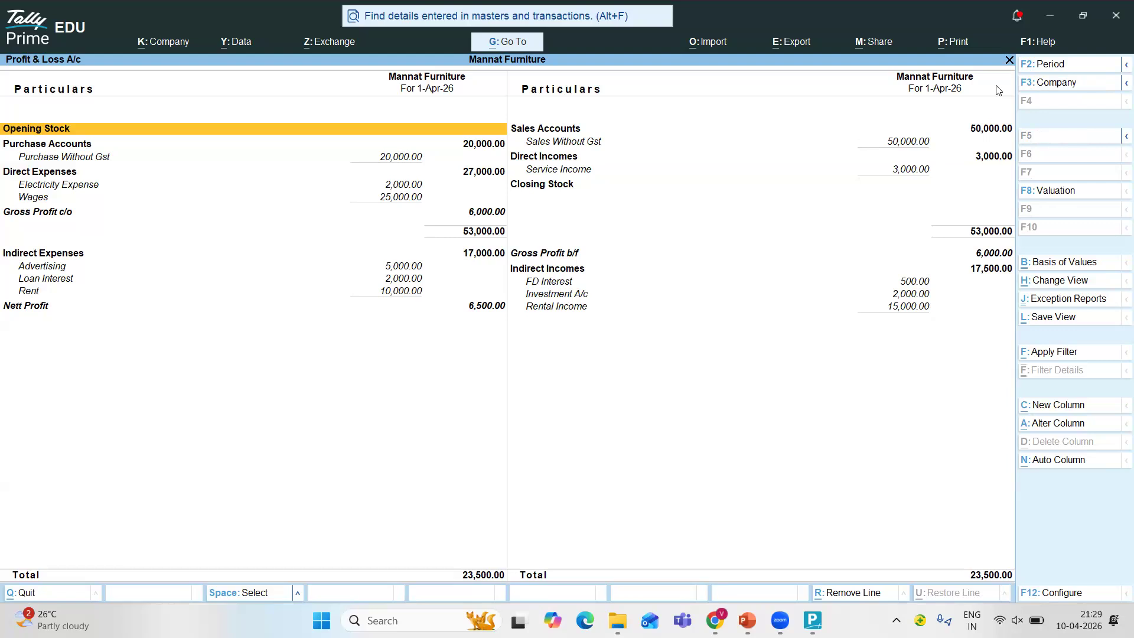
{"action": "key", "text": "Right"}
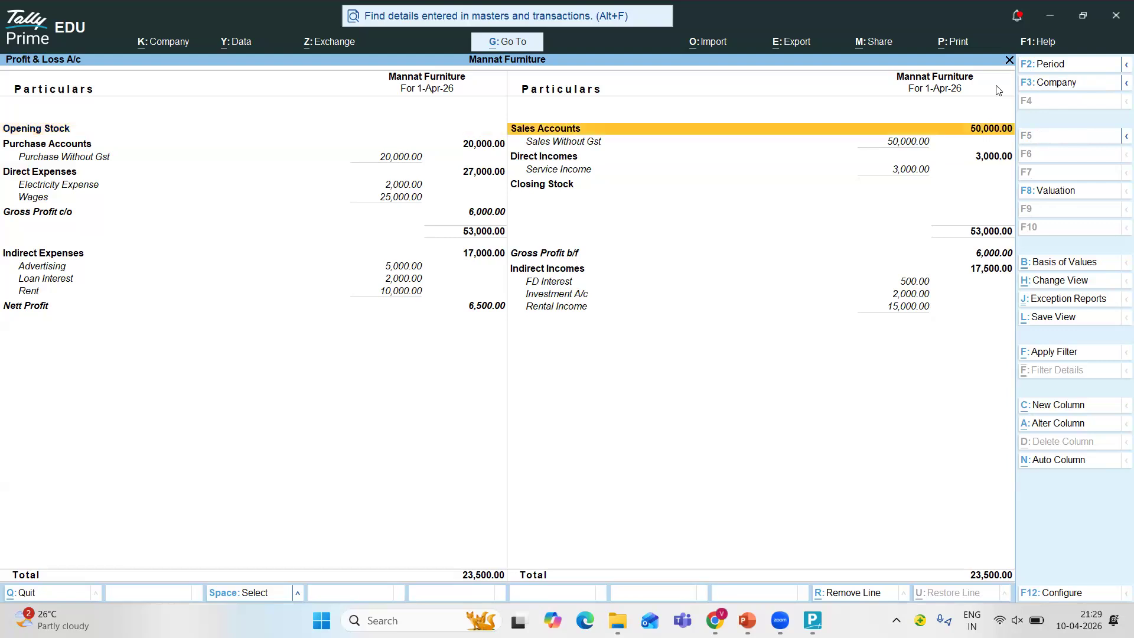
{"action": "key", "text": "Down"}
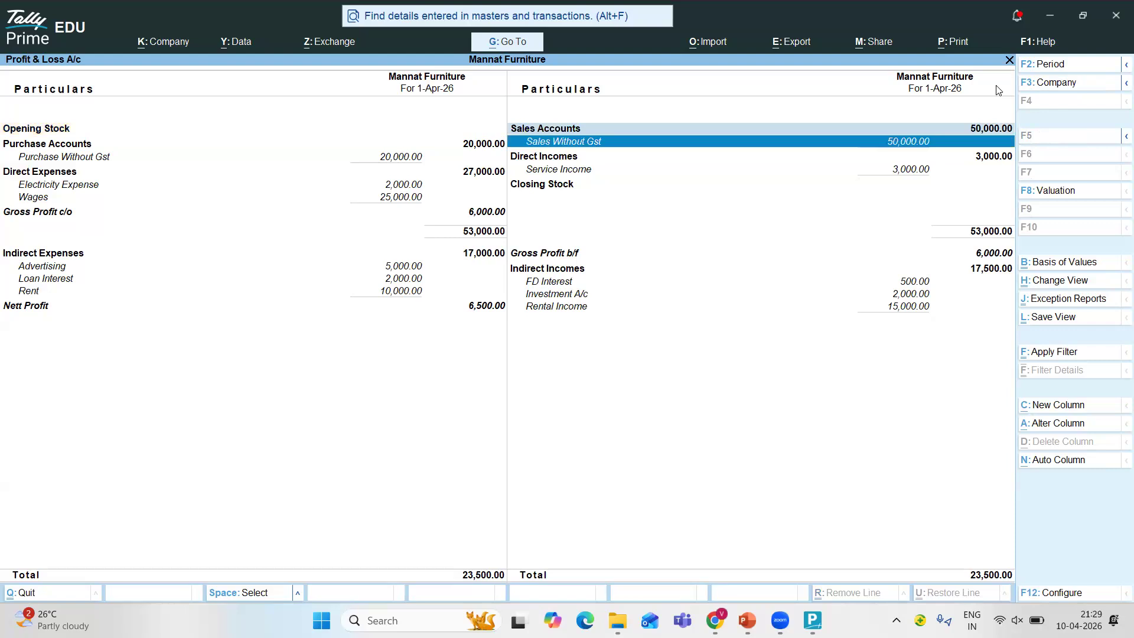
{"action": "key", "text": "Down"}
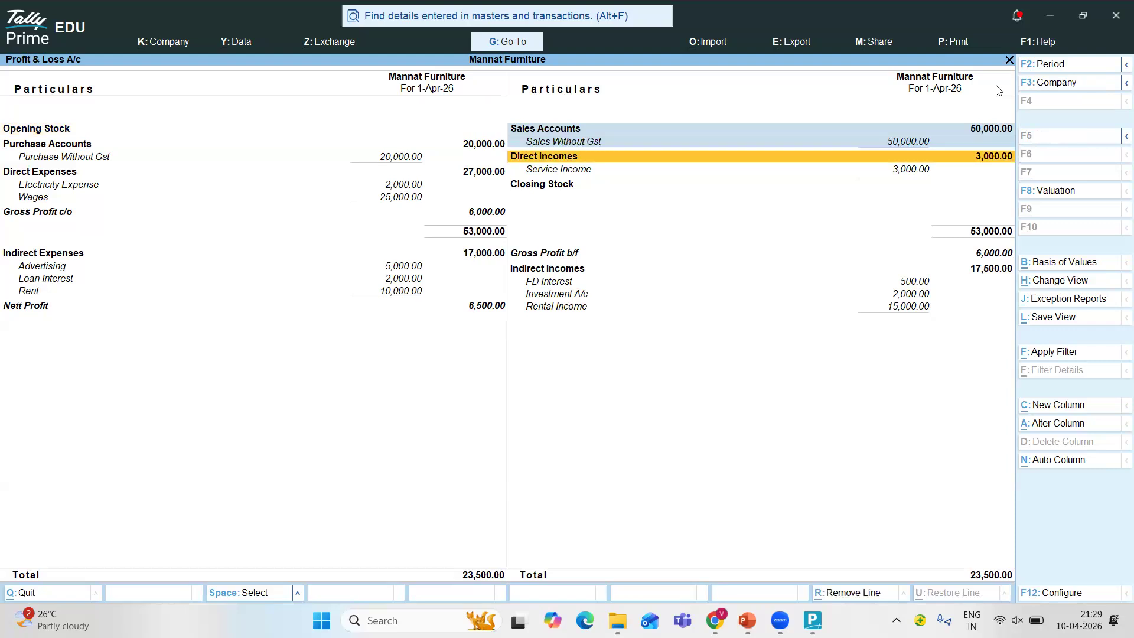
{"action": "key", "text": "Down"}
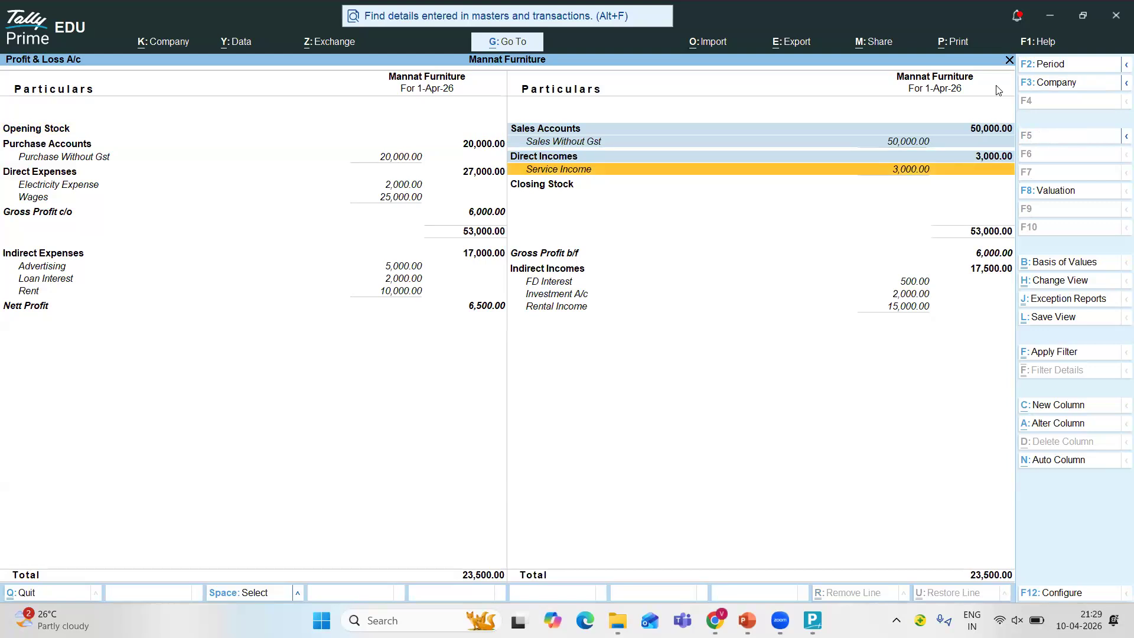
{"action": "key", "text": "Return"}
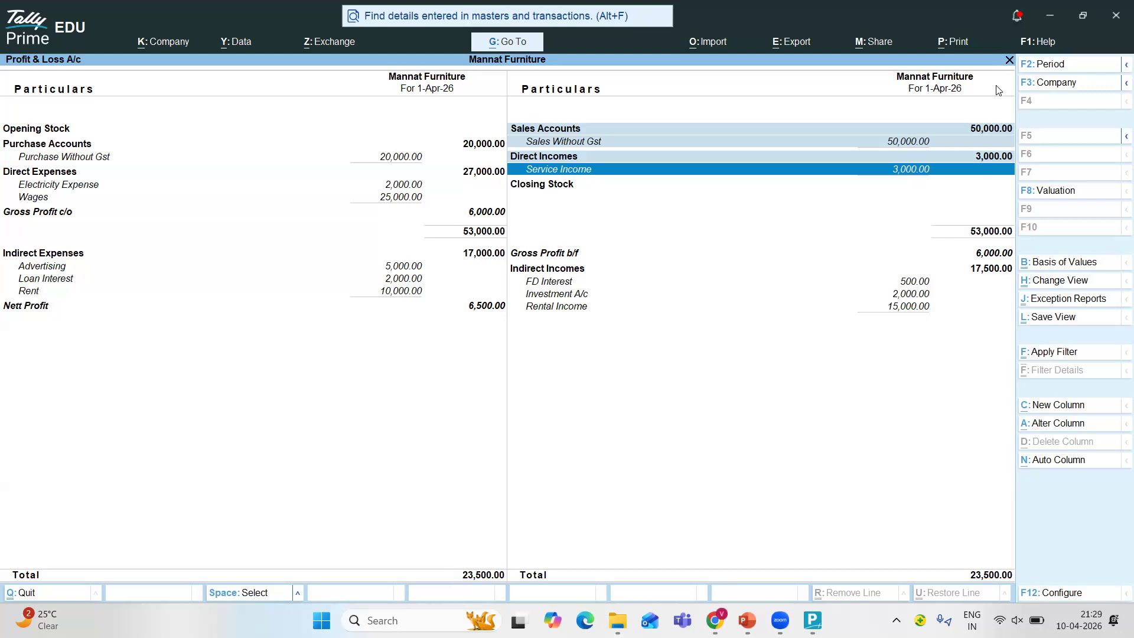
{"action": "key", "text": "Left"}
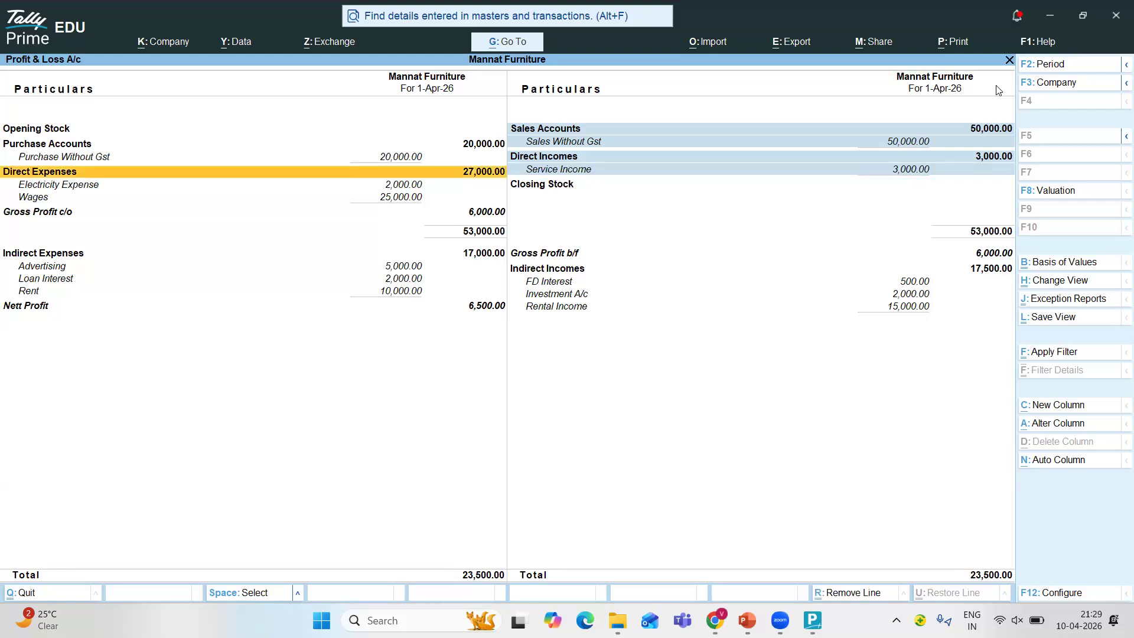
{"action": "key", "text": "Down"}
{"action": "key", "text": "Down"}
{"action": "key", "text": "Down"}
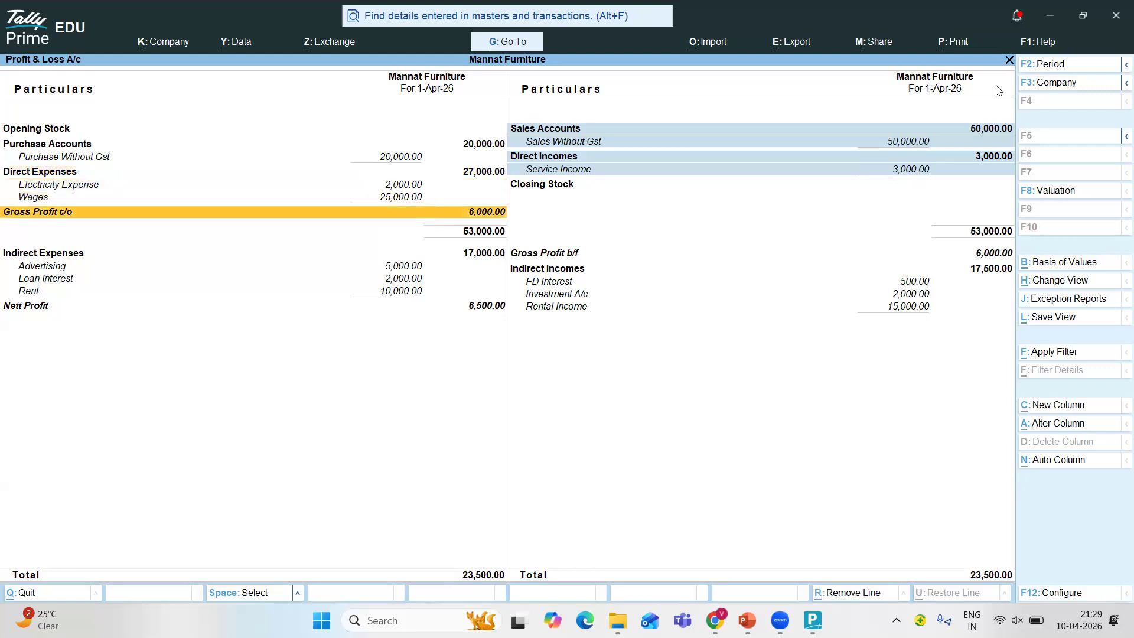
{"action": "key", "text": "Return"}
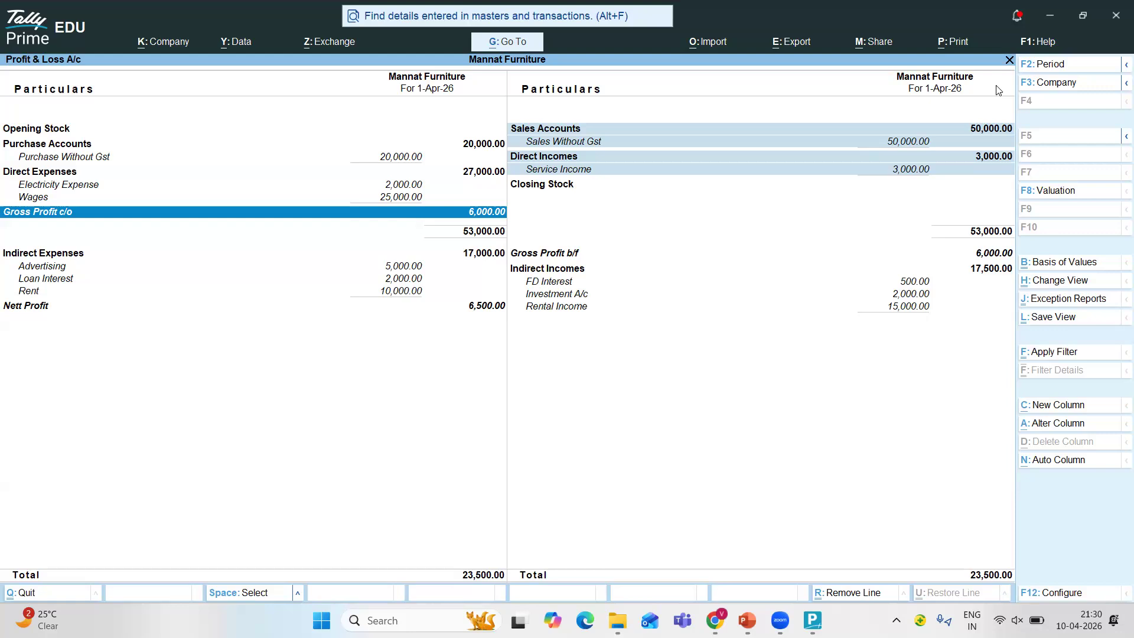
{"action": "key", "text": "Down"}
{"action": "key", "text": "Down"}
{"action": "key", "text": "Down"}
{"action": "key", "text": "Down"}
{"action": "key", "text": "Down"}
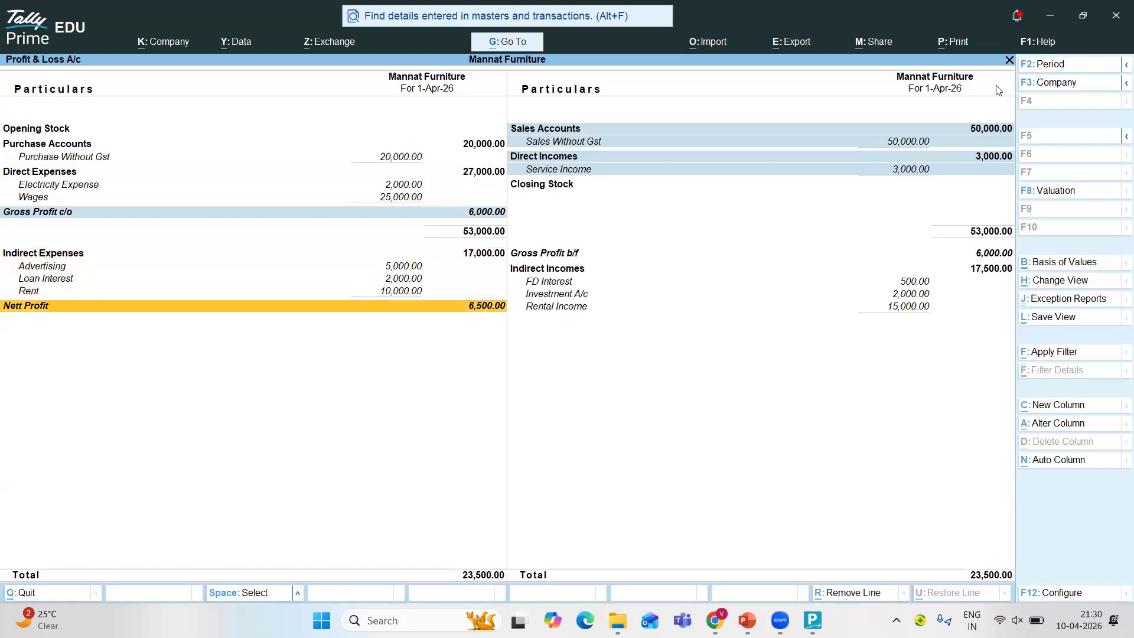
{"action": "key", "text": "space"}
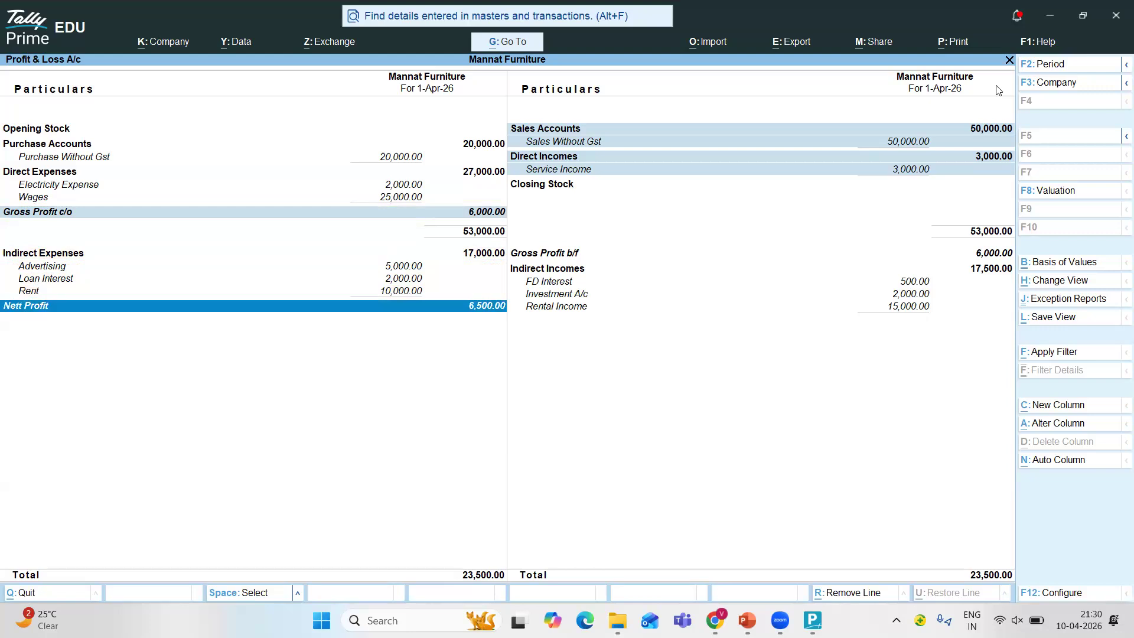
{"action": "key", "text": "Up"}
{"action": "key", "text": "Up"}
{"action": "key", "text": "Up"}
{"action": "key", "text": "Up"}
{"action": "key", "text": "Up"}
{"action": "key", "text": "Up"}
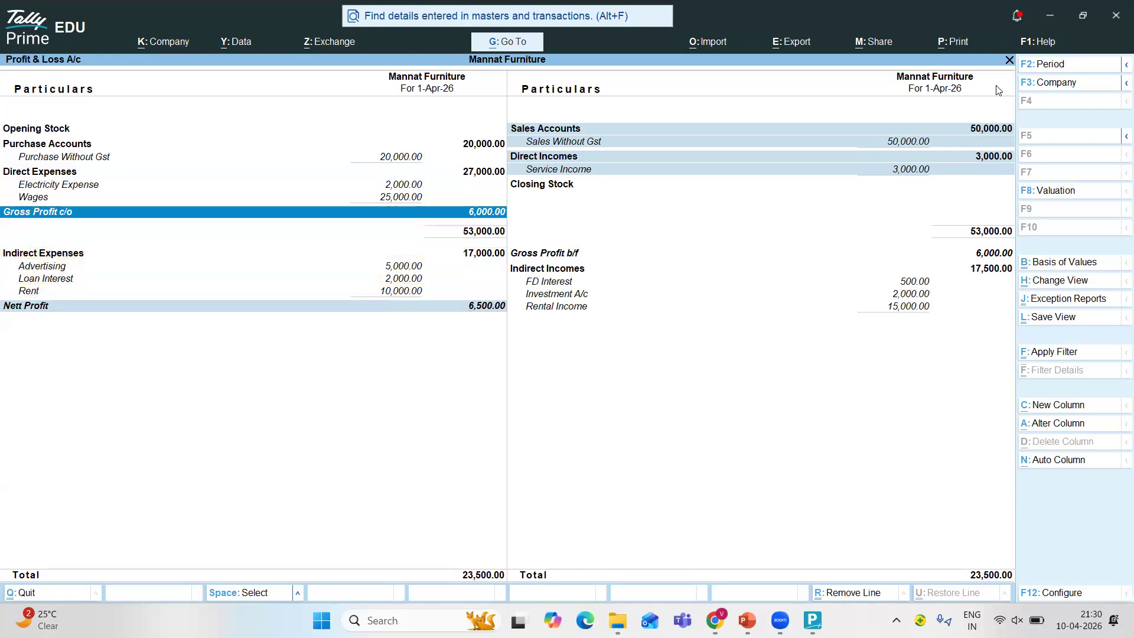
{"action": "key", "text": "Down"}
Select the Electricity Expense, Wages, Advertising and Rent expense lines.
{"action": "key", "text": "Up"}
{"action": "key", "text": "Up"}
{"action": "key", "text": "space"}
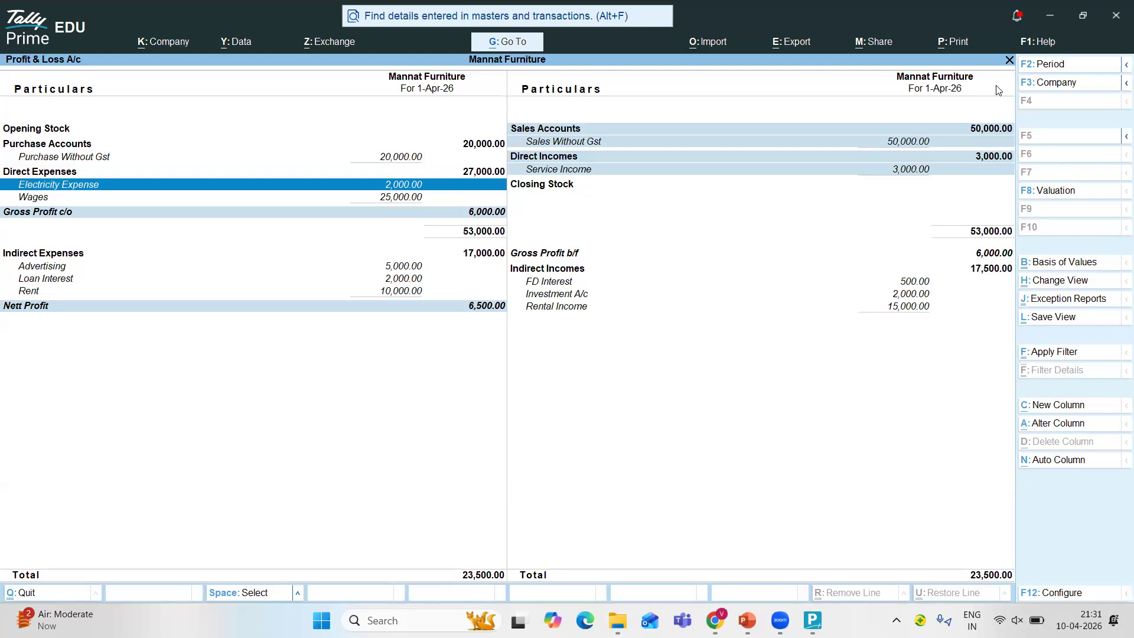
{"action": "key", "text": "Down"}
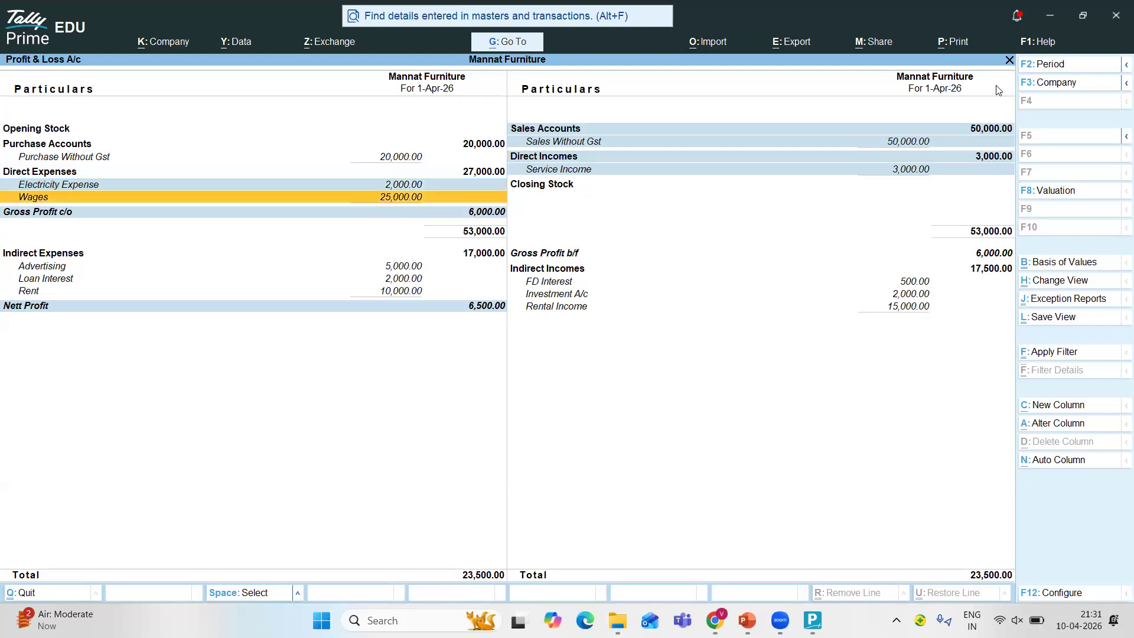
{"action": "key", "text": "space"}
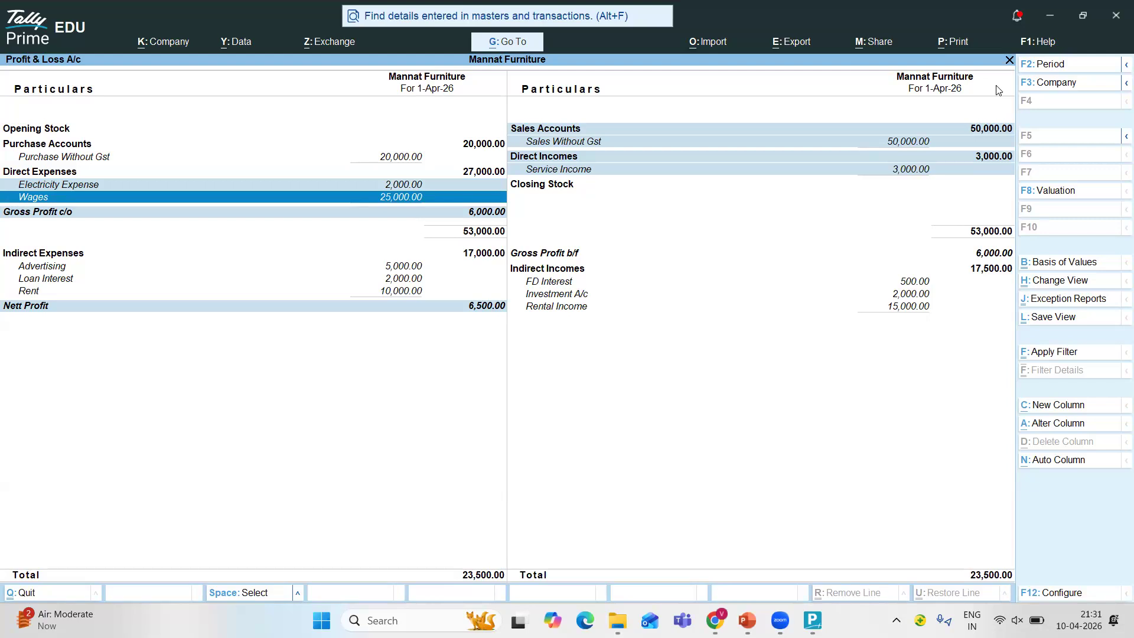
{"action": "key", "text": "Down"}
{"action": "key", "text": "Down"}
{"action": "key", "text": "Down"}
{"action": "key", "text": "Down"}
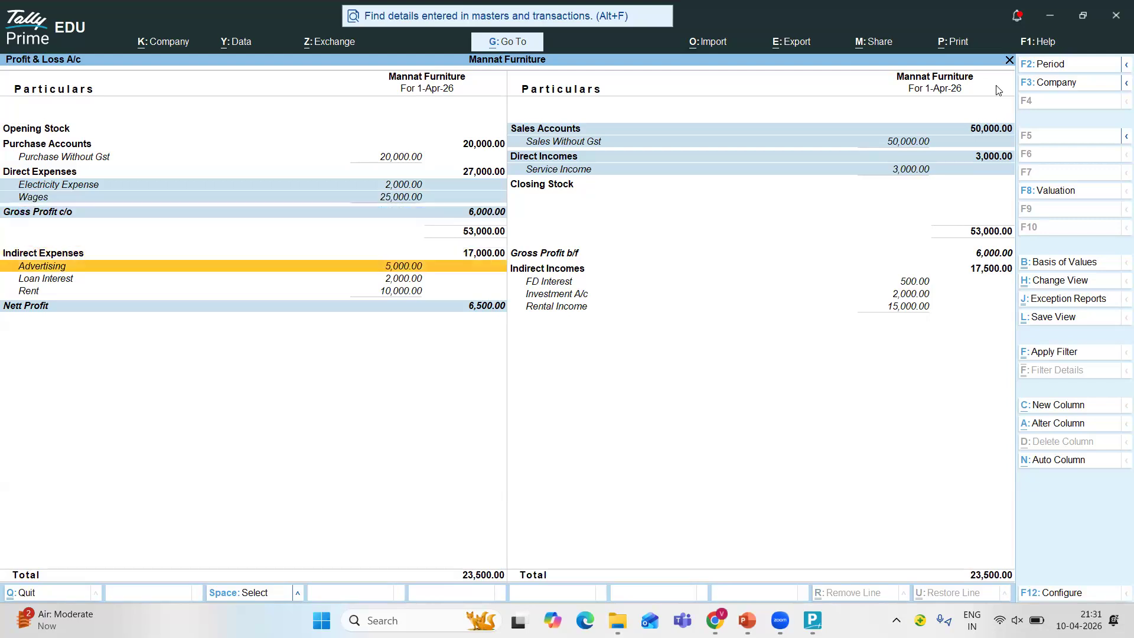
{"action": "key", "text": "Up"}
{"action": "key", "text": "space"}
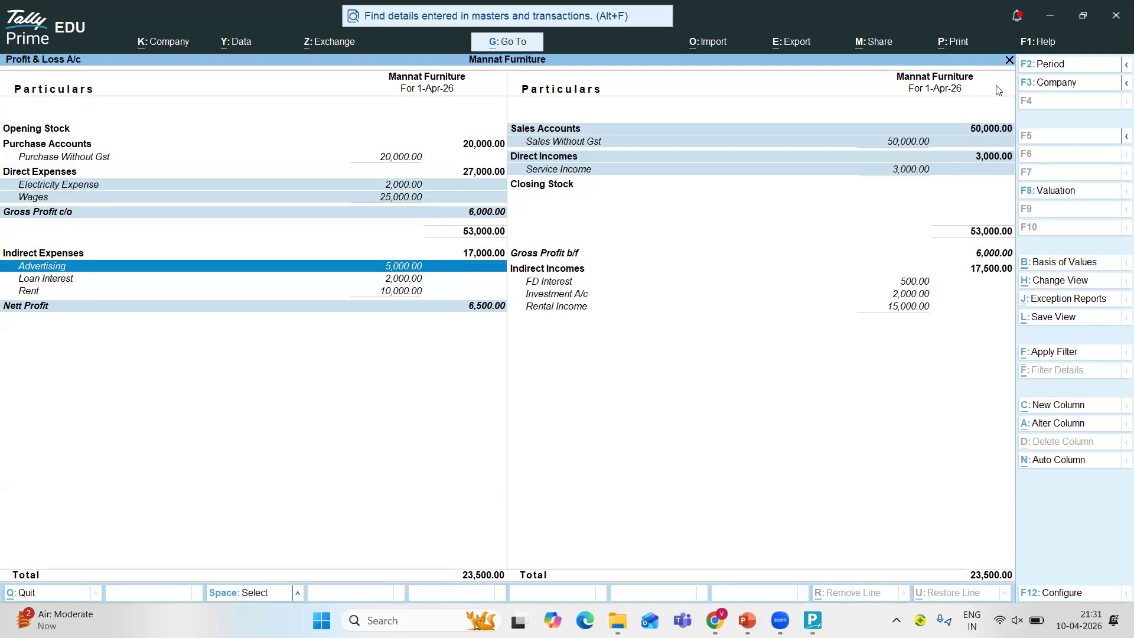
{"action": "key", "text": "Down"}
{"action": "key", "text": "Down"}
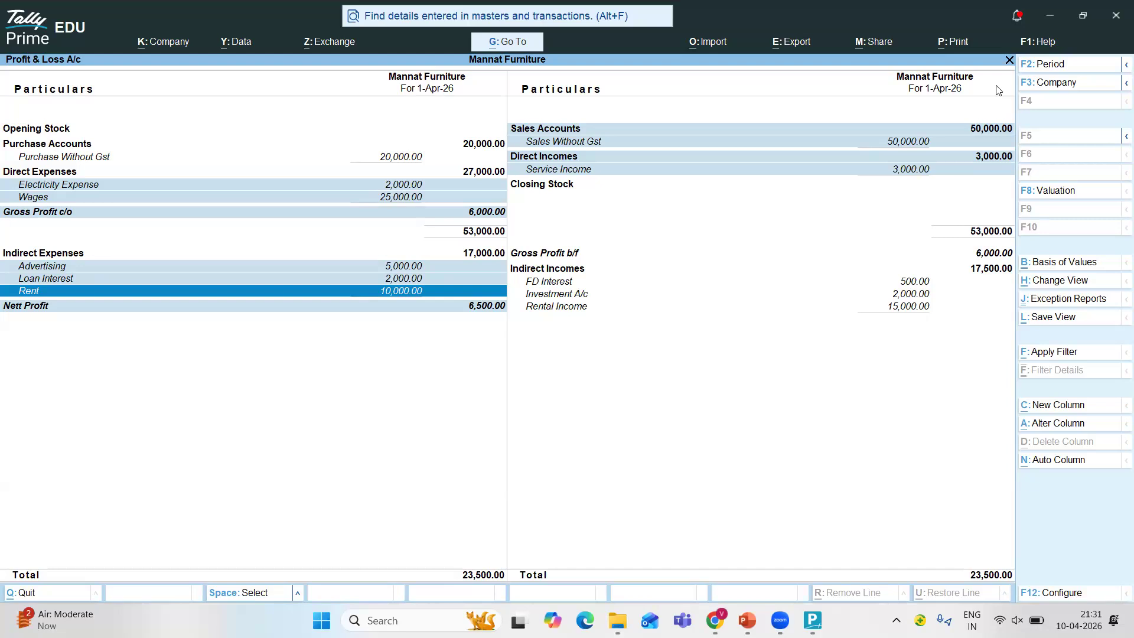
Select the FD Interest 500, Investment A/c 2,000 and Rental Income 15,000 lines, then close the report.
{"action": "key", "text": "Right"}
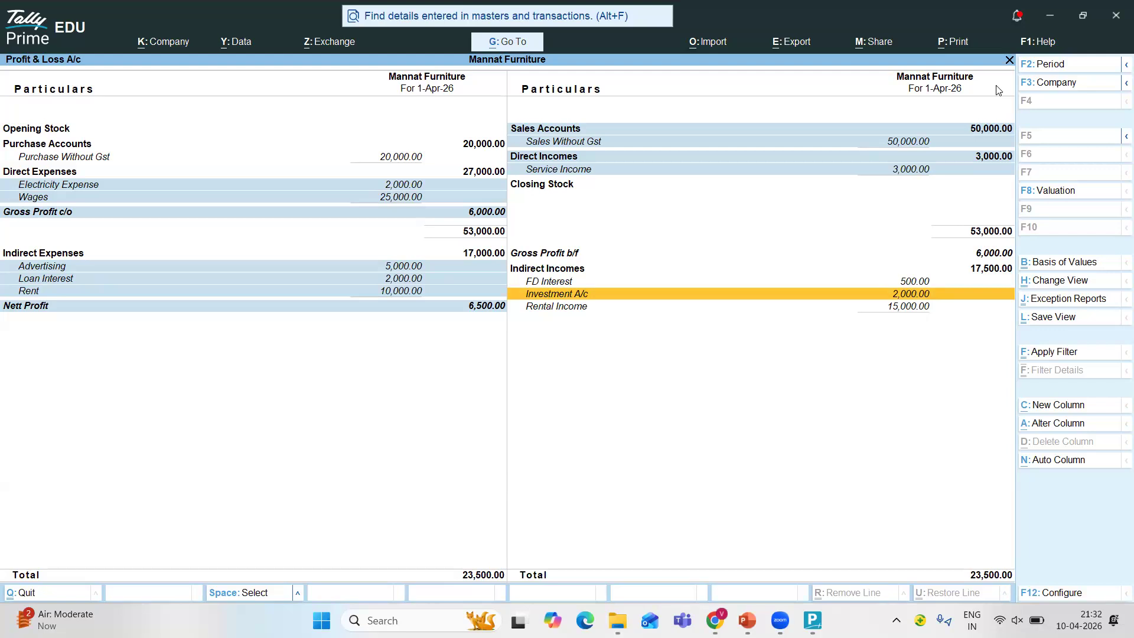
{"action": "key", "text": "Up"}
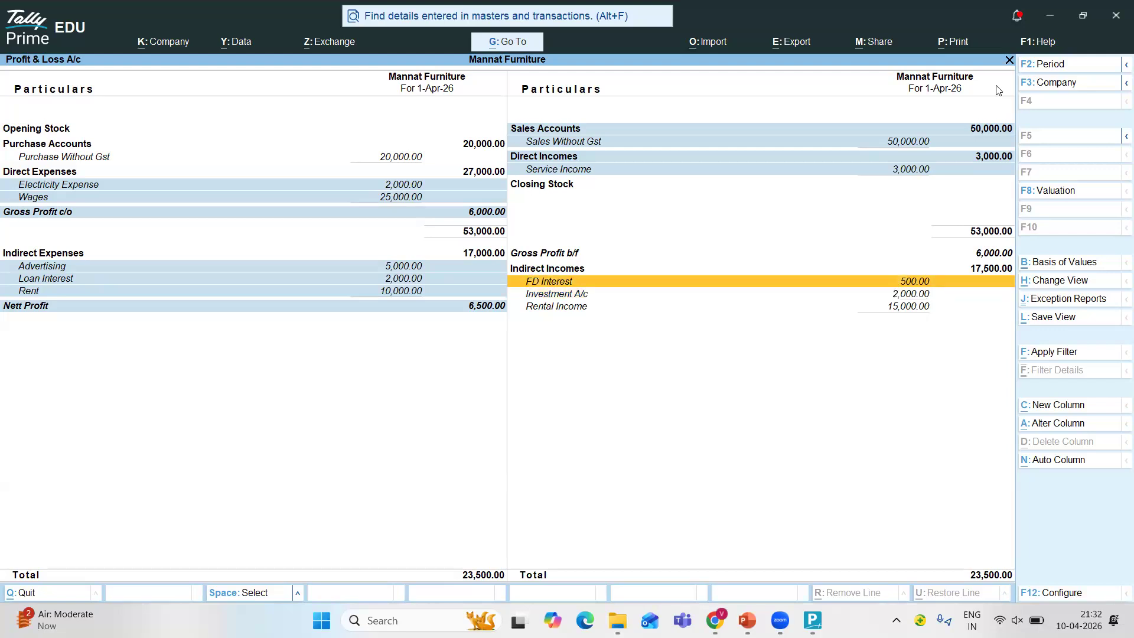
{"action": "key", "text": "space"}
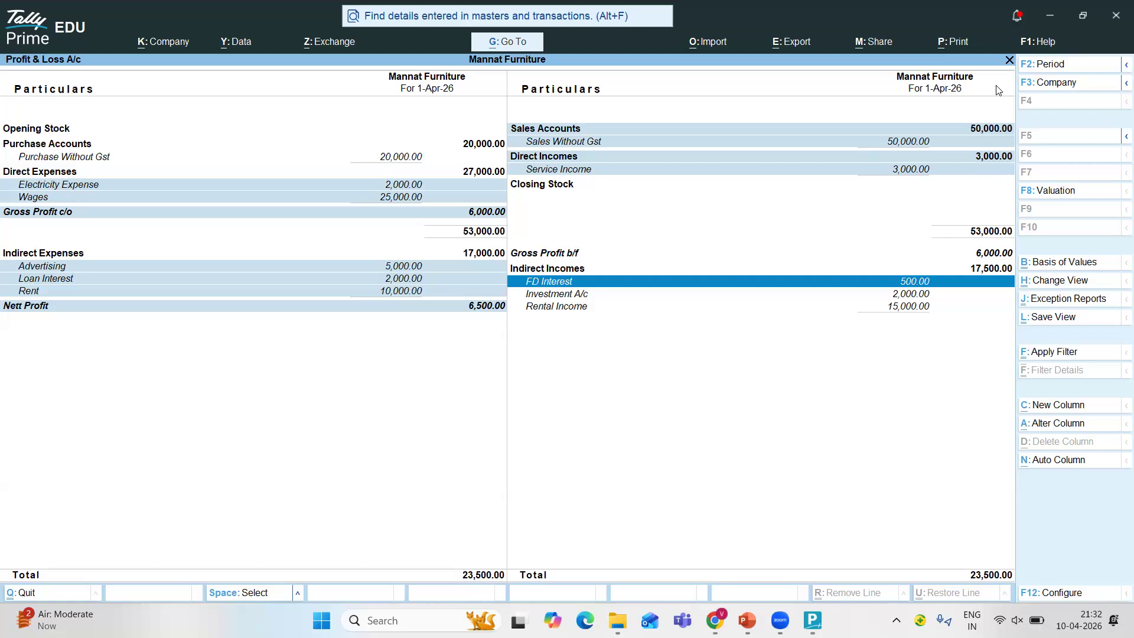
{"action": "key", "text": "Down"}
{"action": "key", "text": "space"}
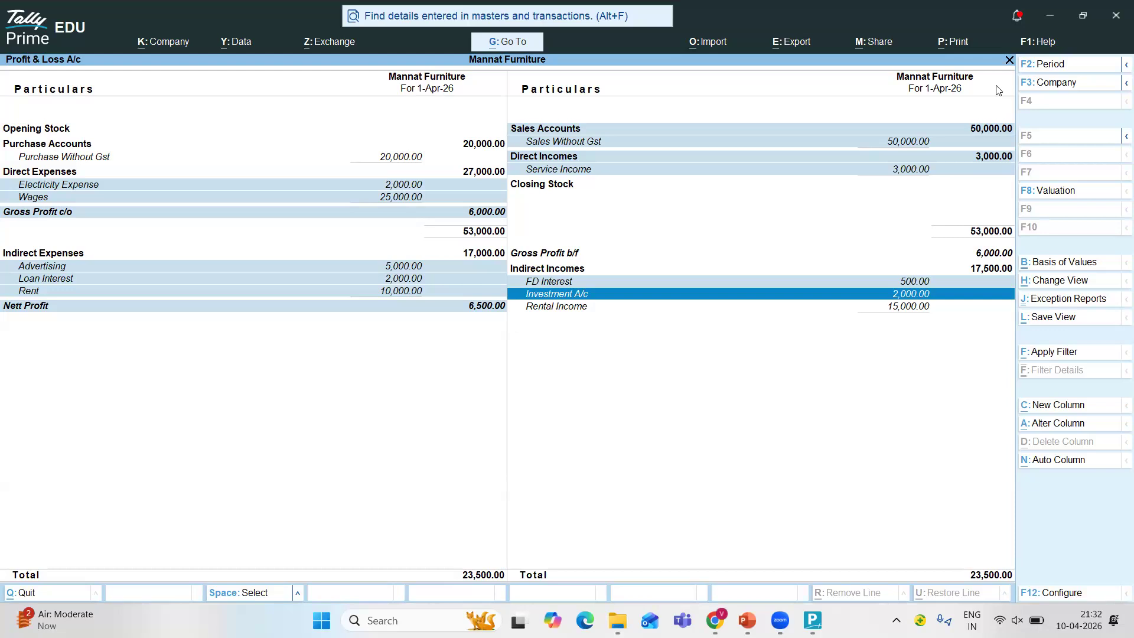
{"action": "key", "text": "Down"}
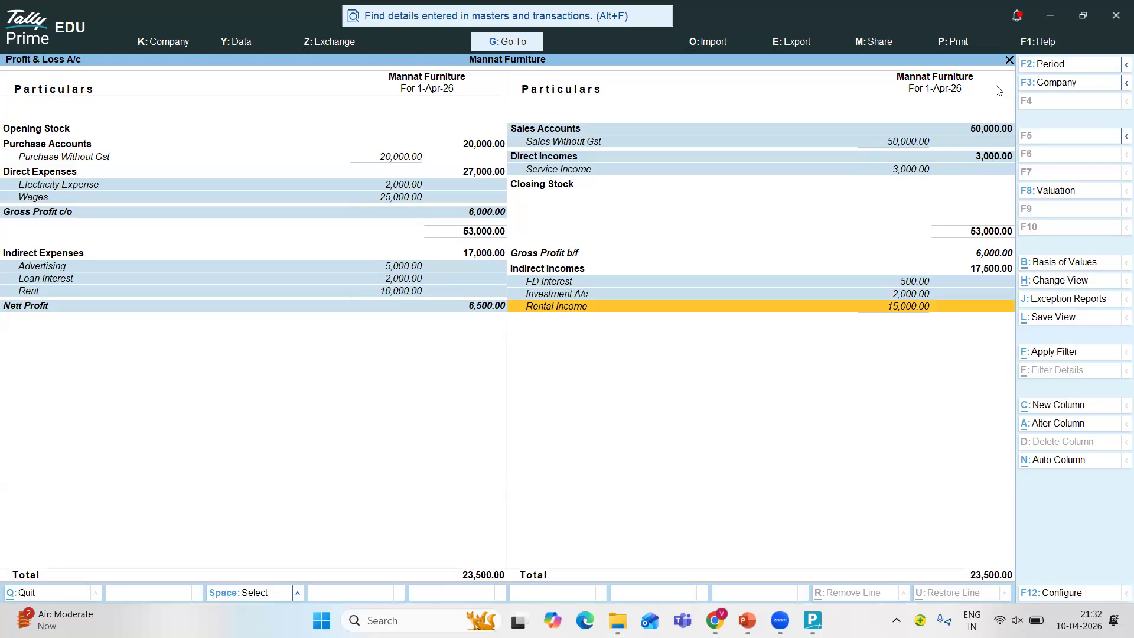
{"action": "key", "text": "Up"}
{"action": "key", "text": "Up"}
{"action": "key", "text": "Up"}
{"action": "key", "text": "Up"}
{"action": "key", "text": "Up"}
{"action": "key", "text": "Up"}
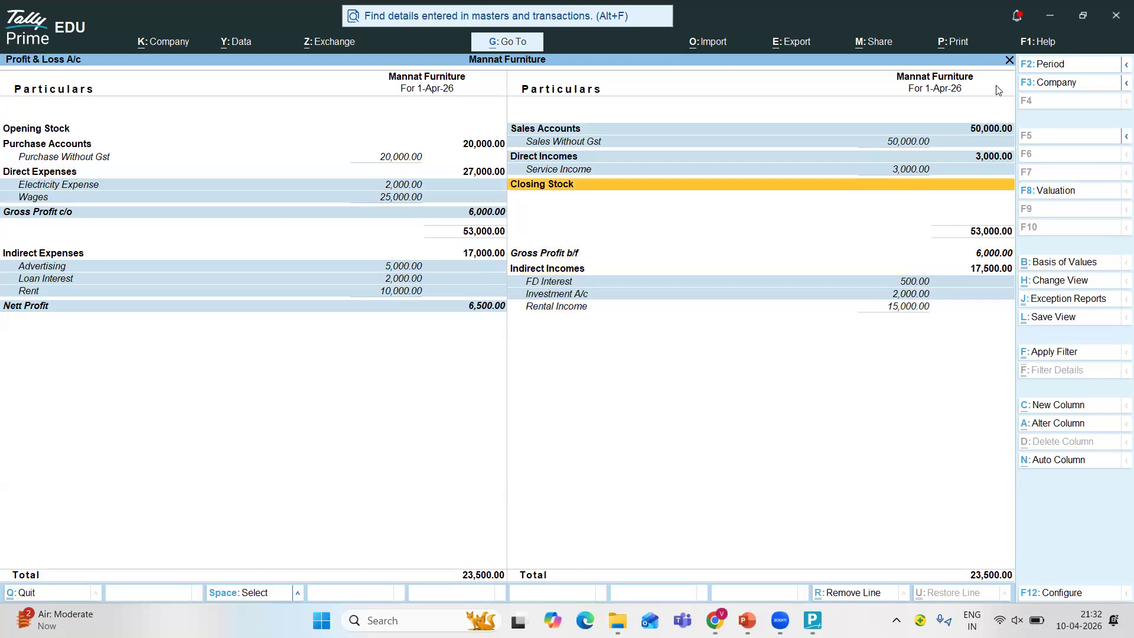
{"action": "key", "text": "Down"}
{"action": "key", "text": "Down"}
{"action": "key", "text": "Down"}
{"action": "key", "text": "Down"}
{"action": "key", "text": "Down"}
{"action": "key", "text": "Down"}
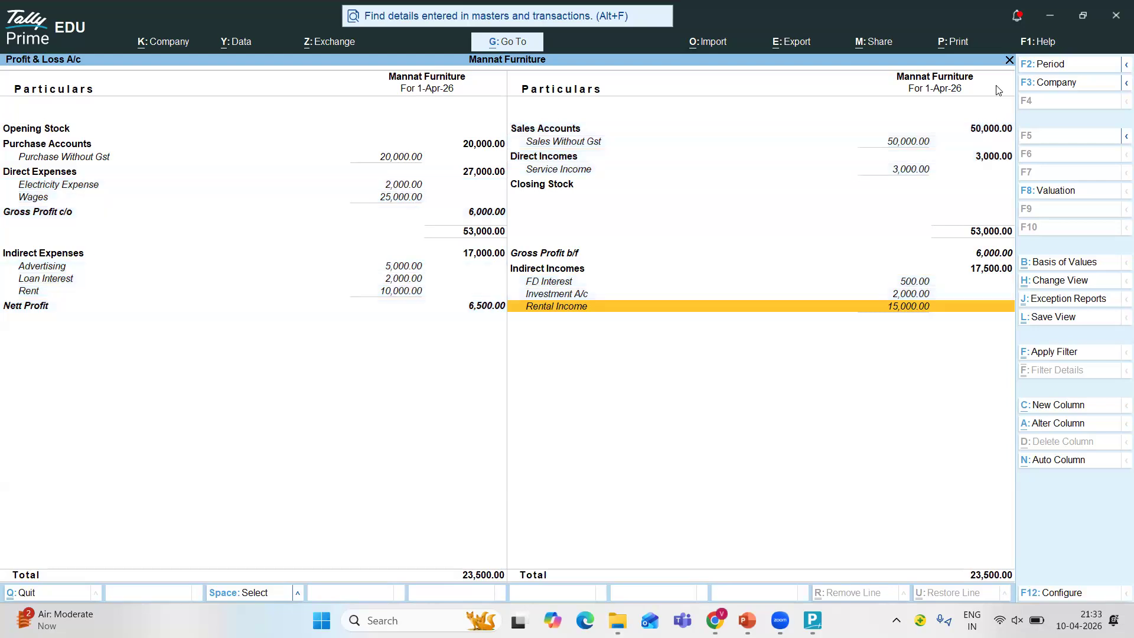
{"action": "key", "text": "Escape"}
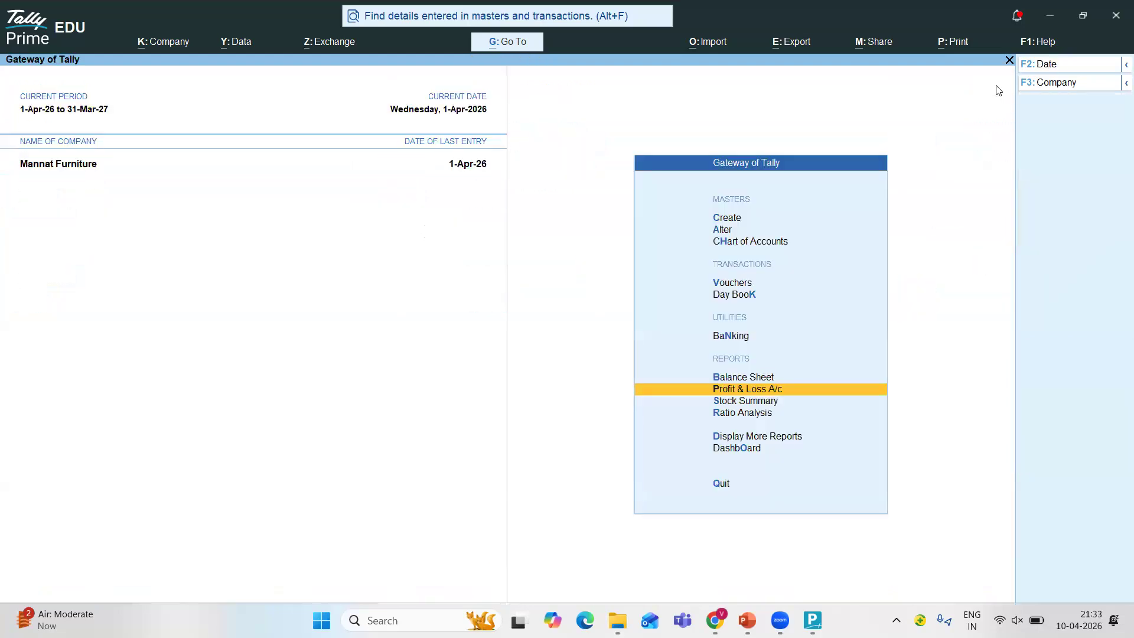
Open the Balance Sheet and drill into Capital Account to see the 5,00,000.00 capital ledger.
{"action": "key", "text": "Up"}
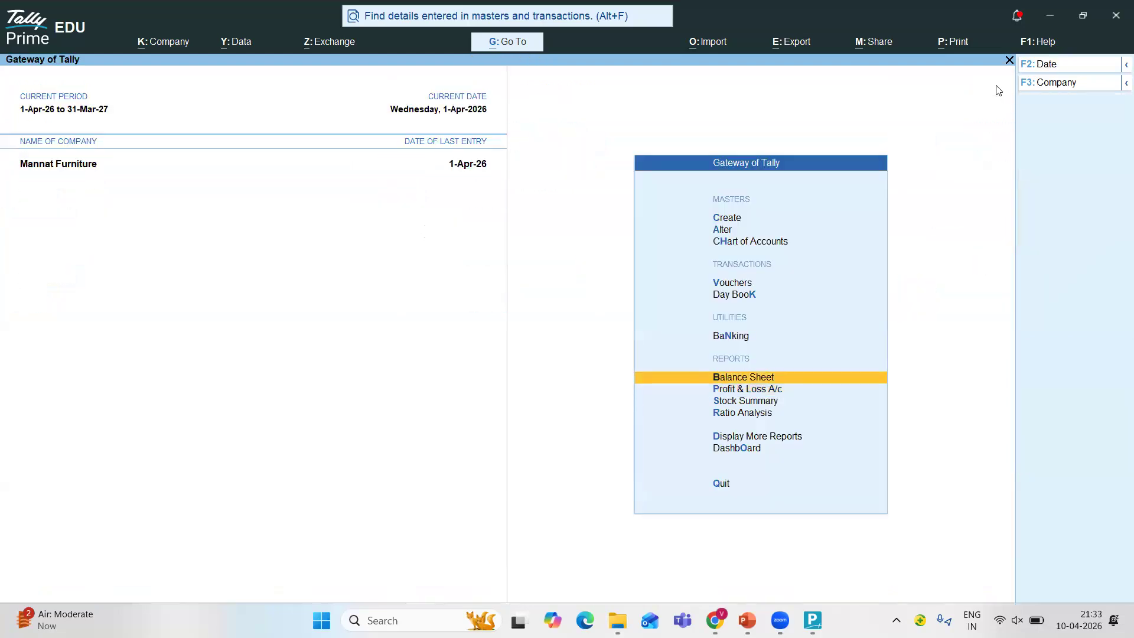
{"action": "key", "text": "Down"}
{"action": "key", "text": "Up"}
{"action": "key", "text": "Return"}
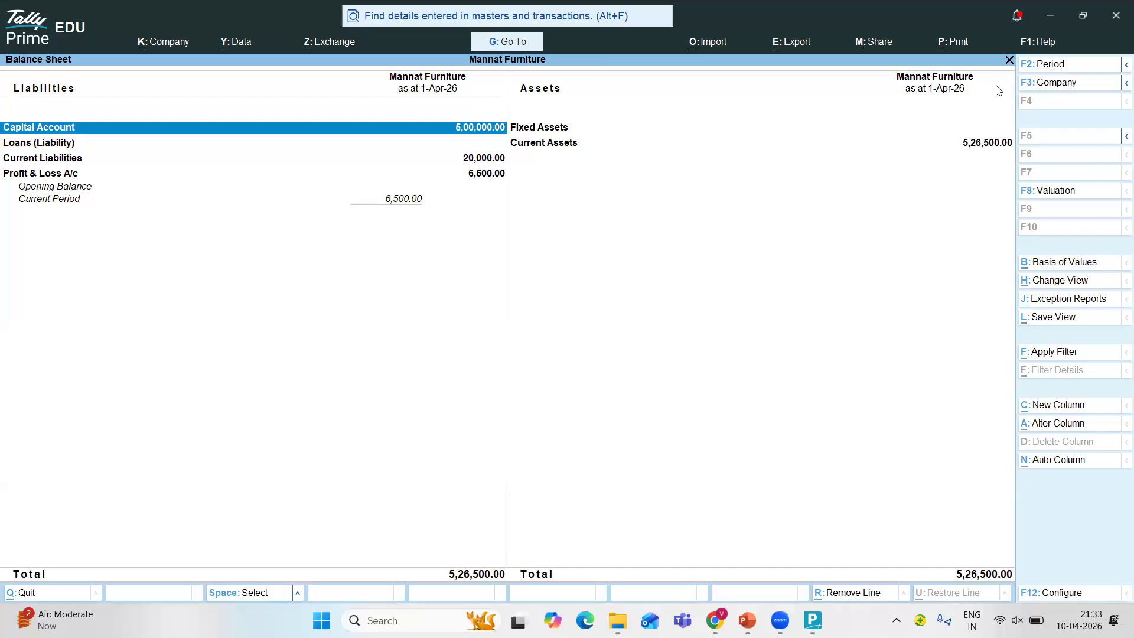
{"action": "key", "text": "Return"}
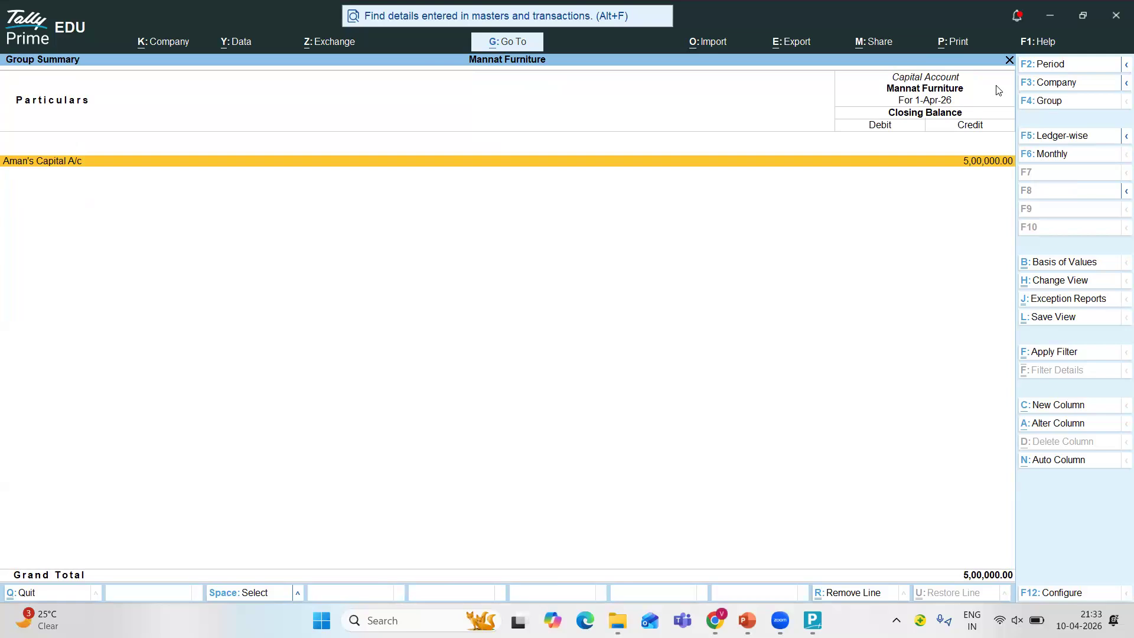
Return to the Balance Sheet and step down to Current Liabilities 20,000.00 and Profit & Loss A/c 6,500.00.
{"action": "key", "text": "Escape"}
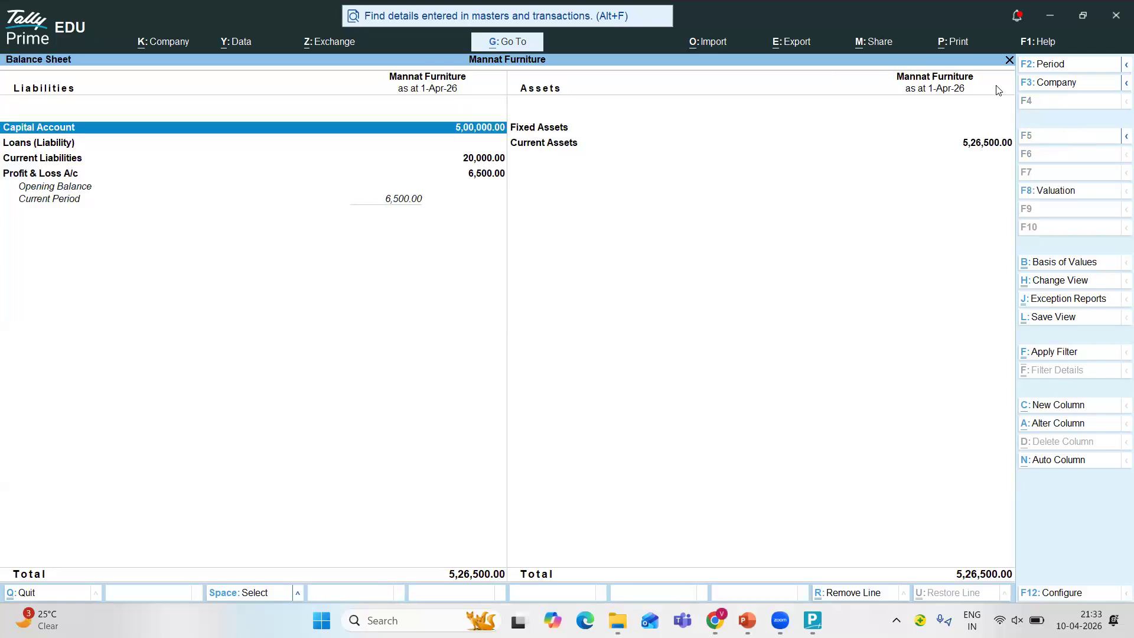
{"action": "key", "text": "Down"}
{"action": "key", "text": "Down"}
{"action": "key", "text": "Down"}
{"action": "key", "text": "Up"}
{"action": "key", "text": "Up"}
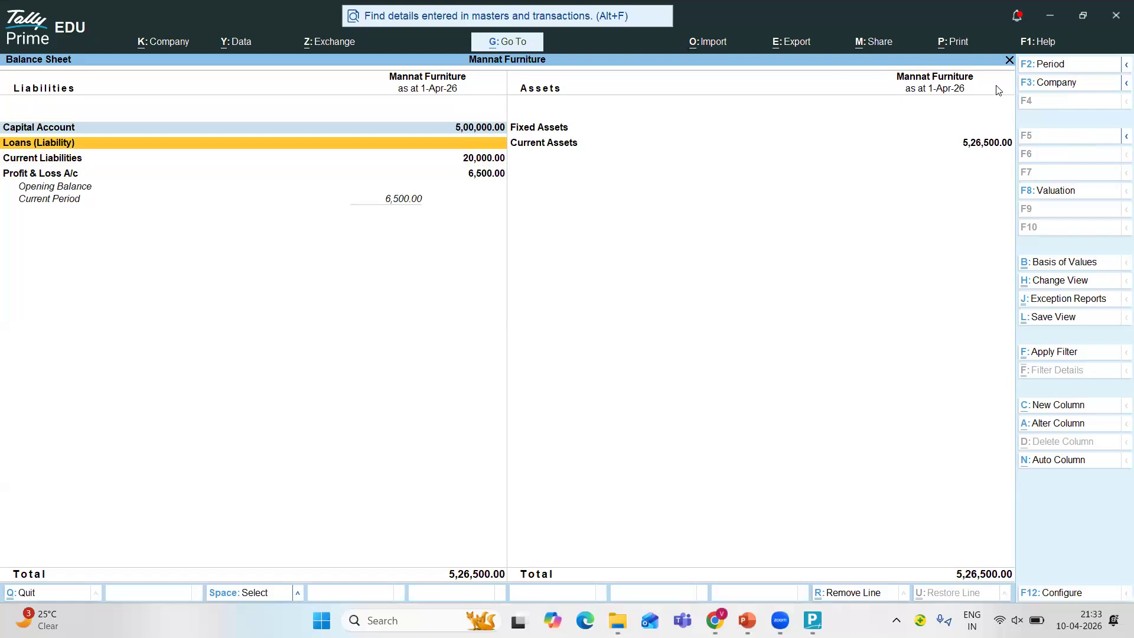
{"action": "key", "text": "Down"}
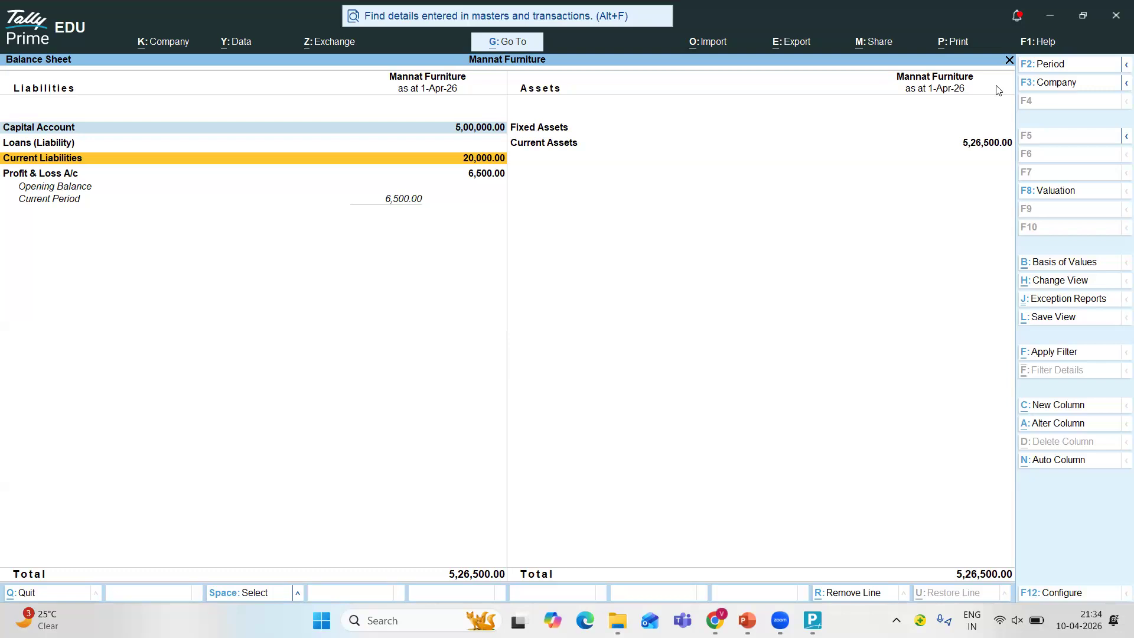
{"action": "key", "text": "Down"}
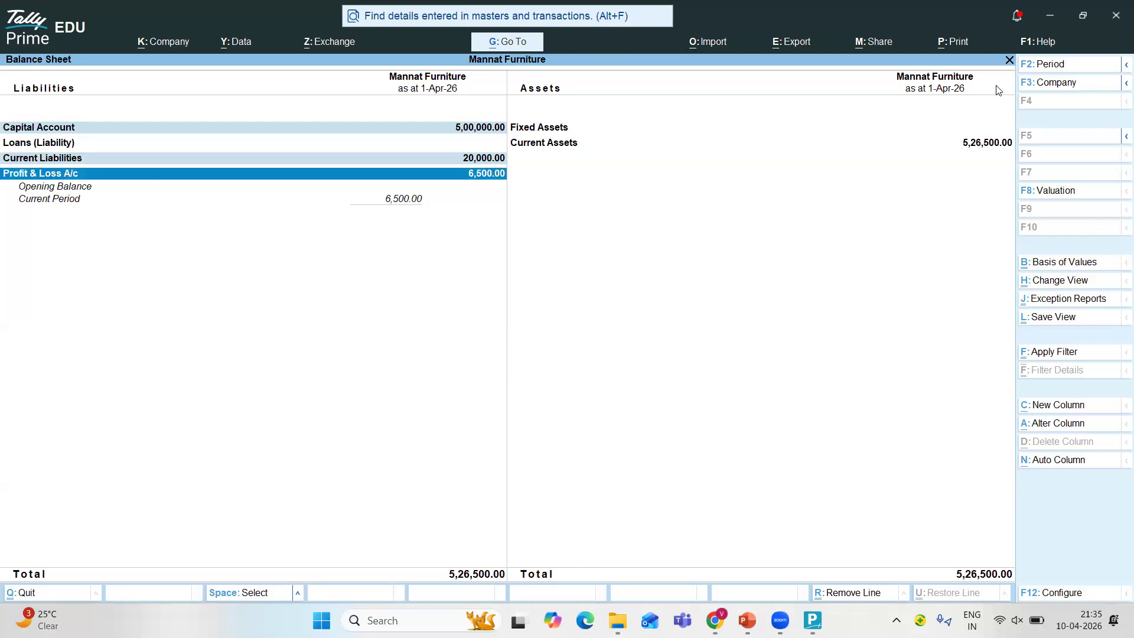
Move across to the Assets side, from Fixed Assets down to the Current Assets line.
{"action": "key", "text": "Right"}
{"action": "key", "text": "Up"}
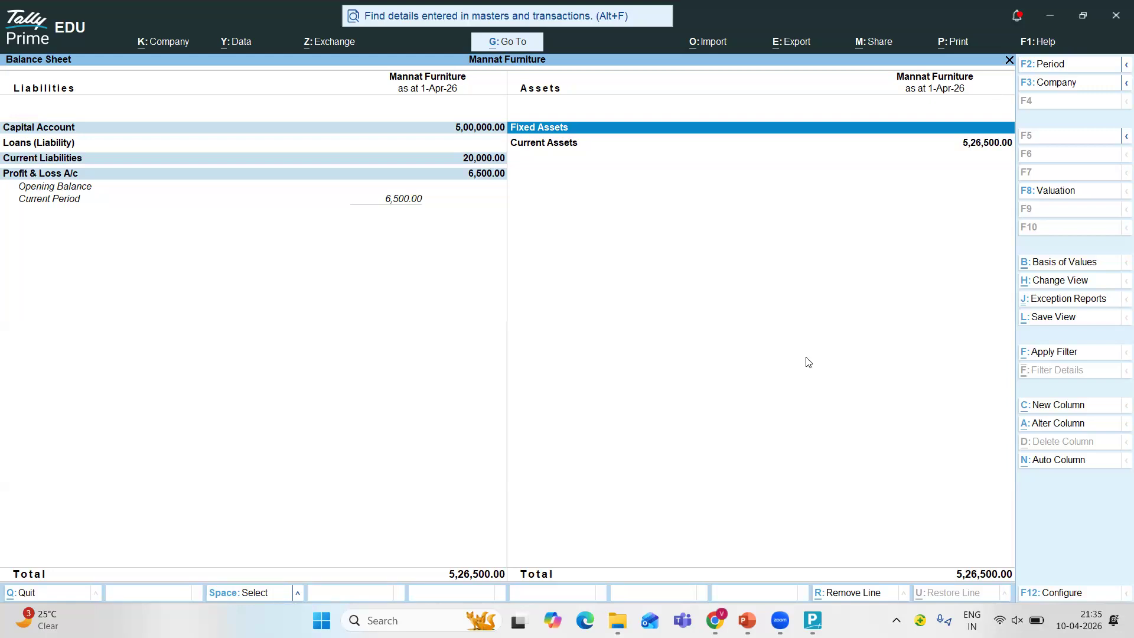
{"action": "key", "text": "Down"}
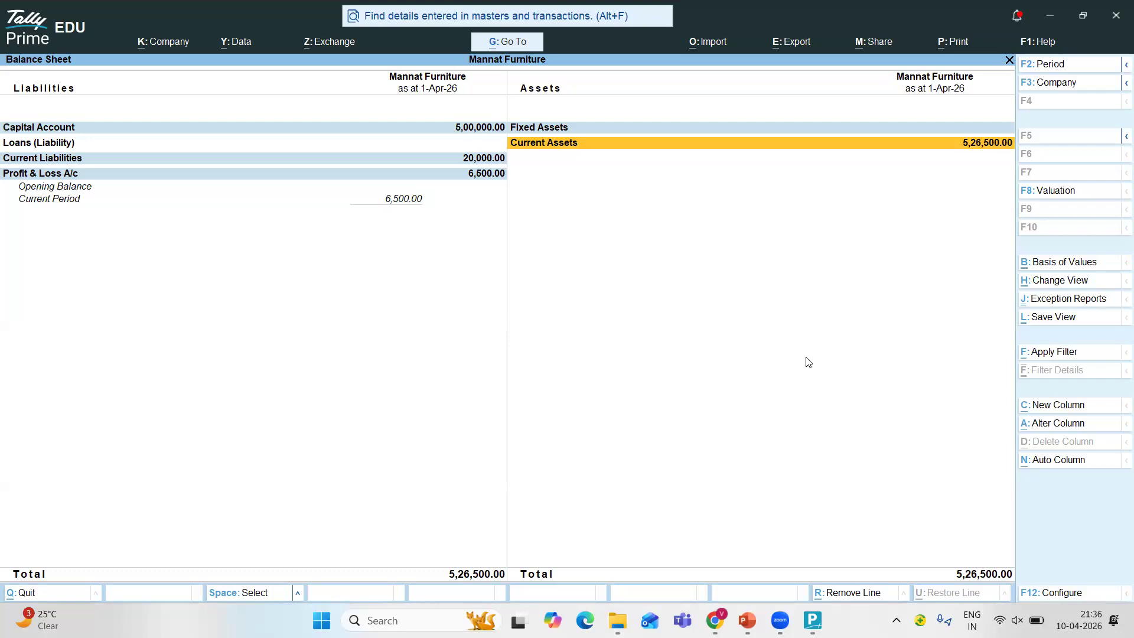
Briefly reopen the Current Assets and Capital Account breakdowns, then return to Current Liabilities.
{"action": "key", "text": "Return"}
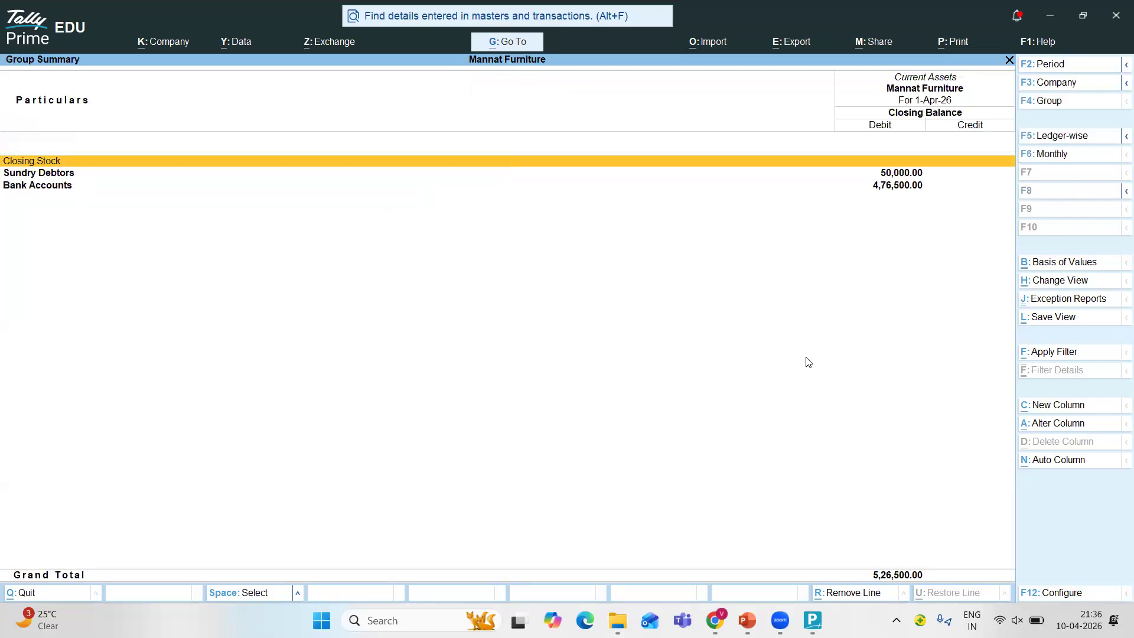
{"action": "key", "text": "Escape"}
{"action": "key", "text": "Up"}
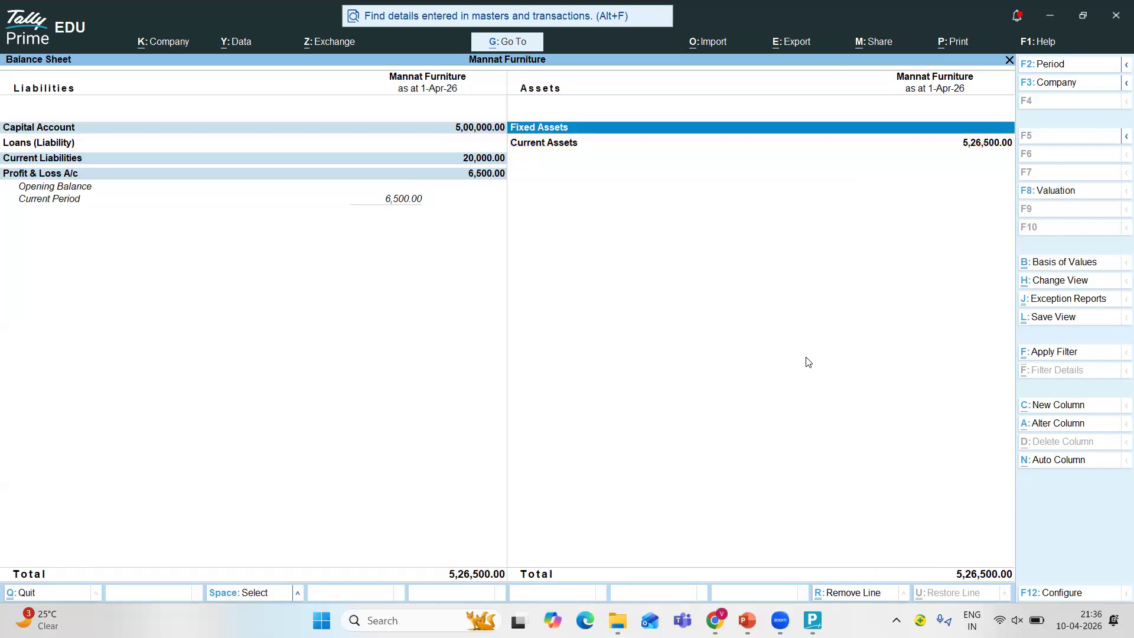
{"action": "key", "text": "Left"}
{"action": "key", "text": "Down"}
{"action": "key", "text": "Up"}
{"action": "key", "text": "Return"}
{"action": "key", "text": "Escape"}
{"action": "key", "text": "Down"}
{"action": "key", "text": "Down"}
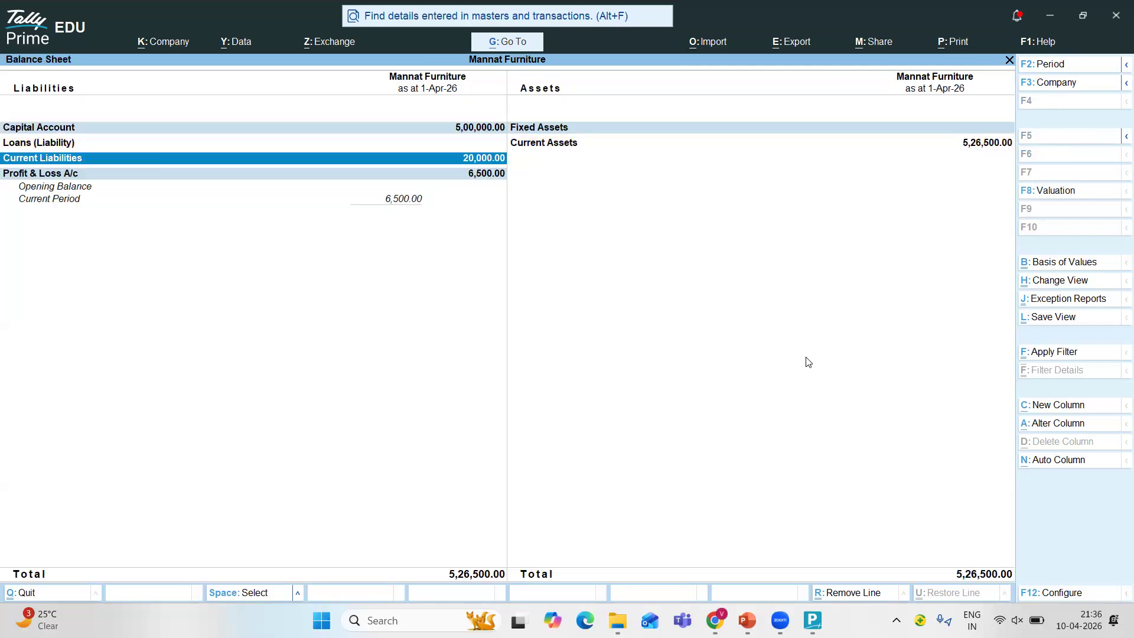
Drill Current Liabilities 20,000.00 down to the Sundry Creditors ledger, then return to Profit & Loss A/c.
{"action": "key", "text": "Return"}
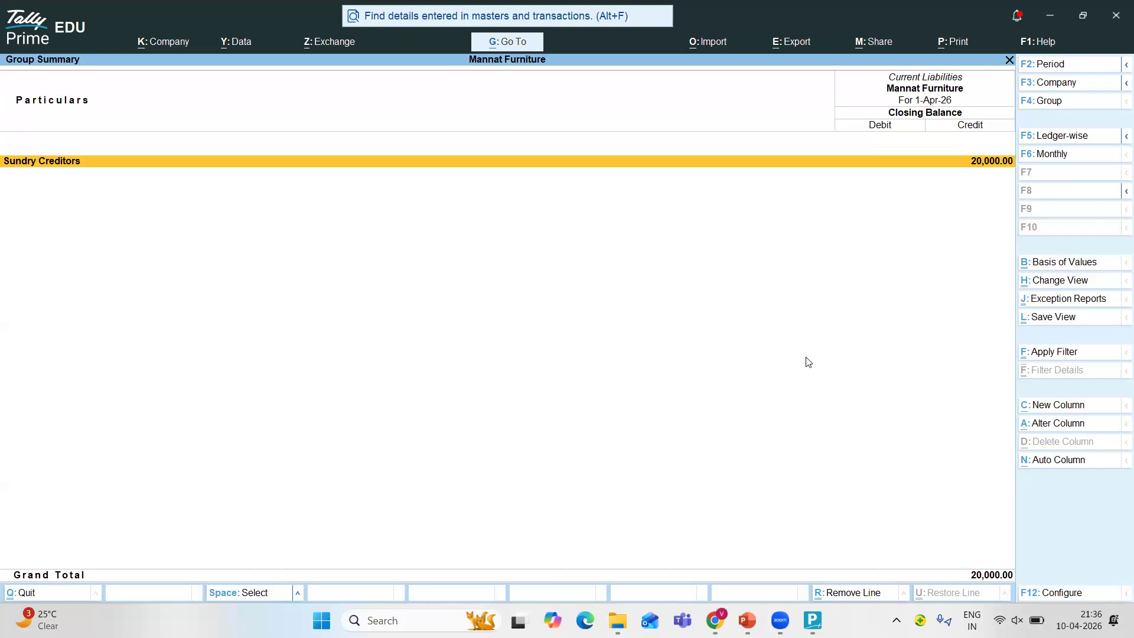
{"action": "key", "text": "Return"}
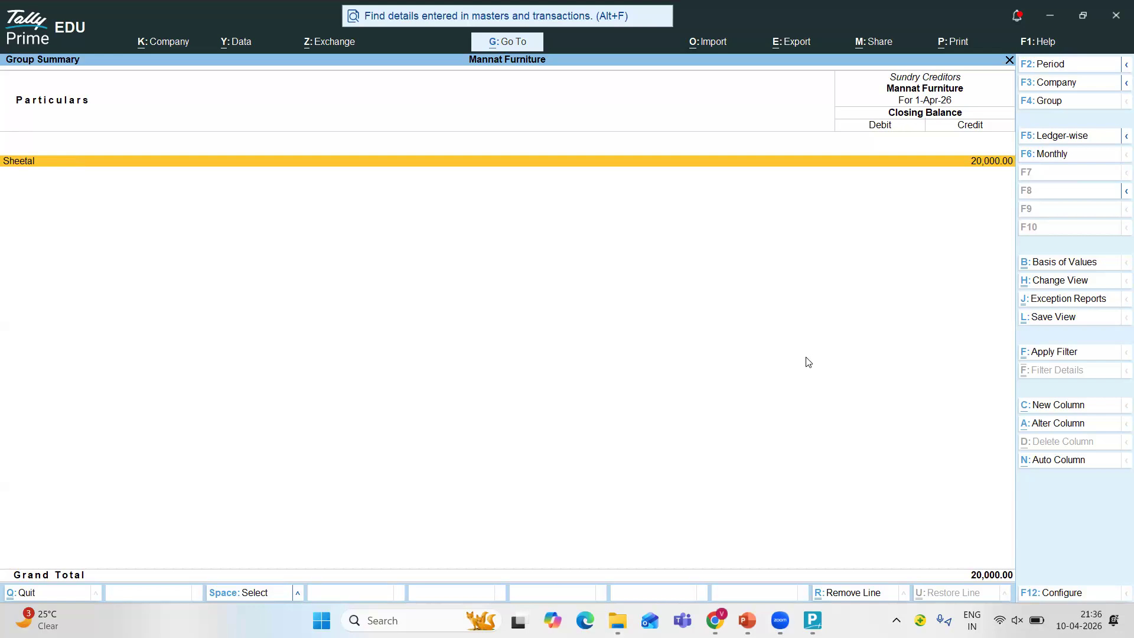
{"action": "key", "text": "Escape"}
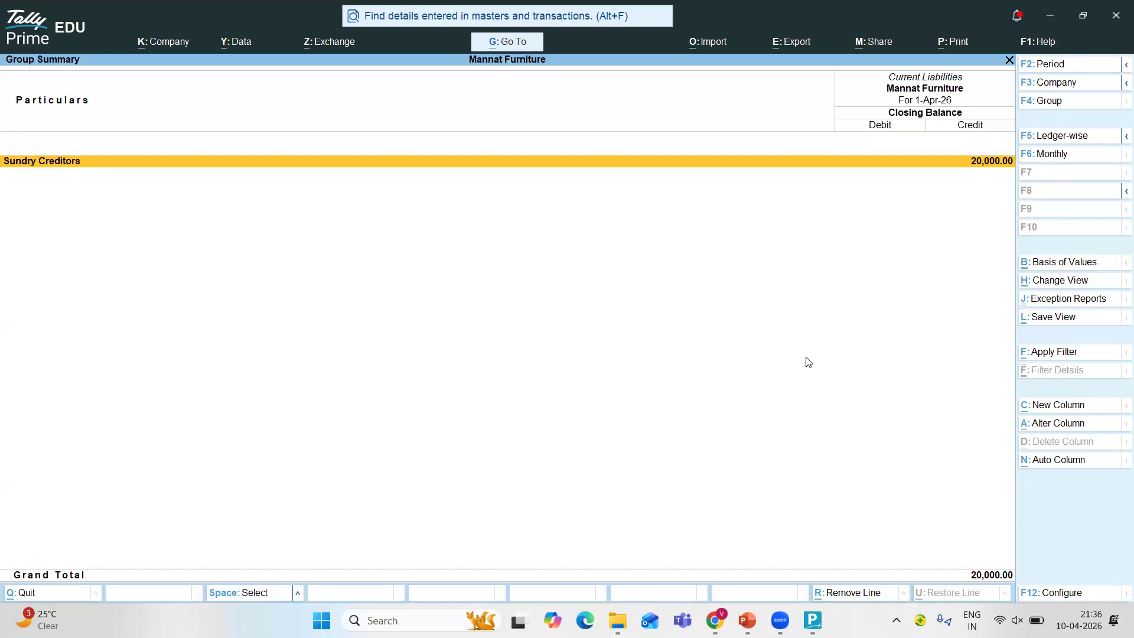
{"action": "key", "text": "Escape"}
{"action": "key", "text": "Return"}
{"action": "key", "text": "Return"}
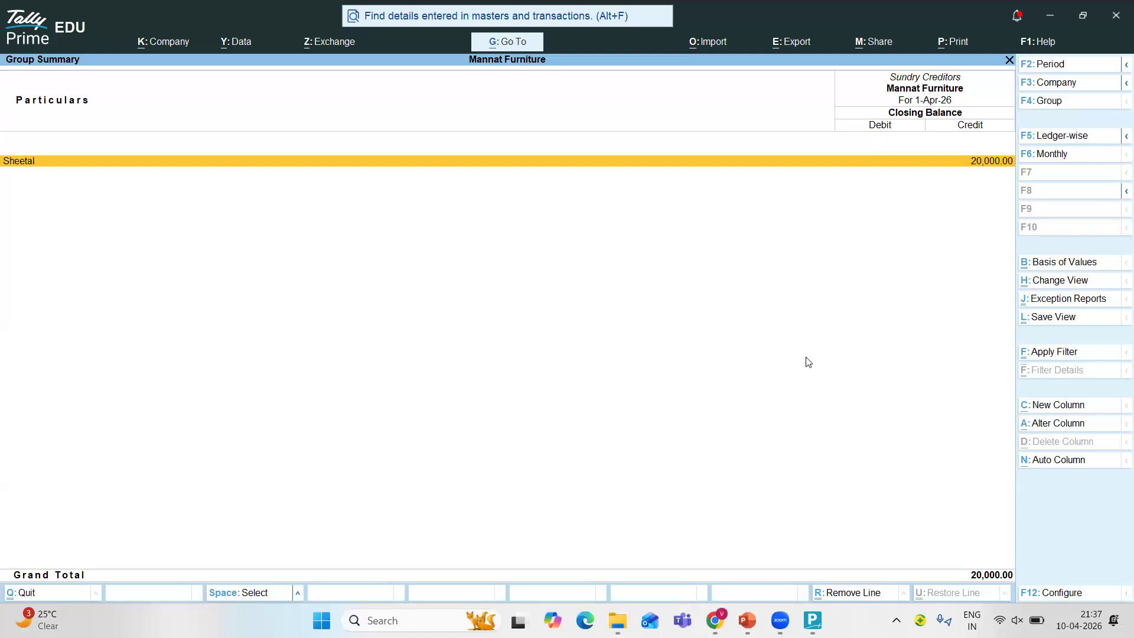
{"action": "key", "text": "Escape"}
{"action": "key", "text": "Escape"}
{"action": "key", "text": "Down"}
{"action": "key", "text": "Up"}
{"action": "key", "text": "Down"}
Glance at the Profit & Loss A/c and empty Fixed Assets, then open the Current Assets summary.
{"action": "key", "text": "Return"}
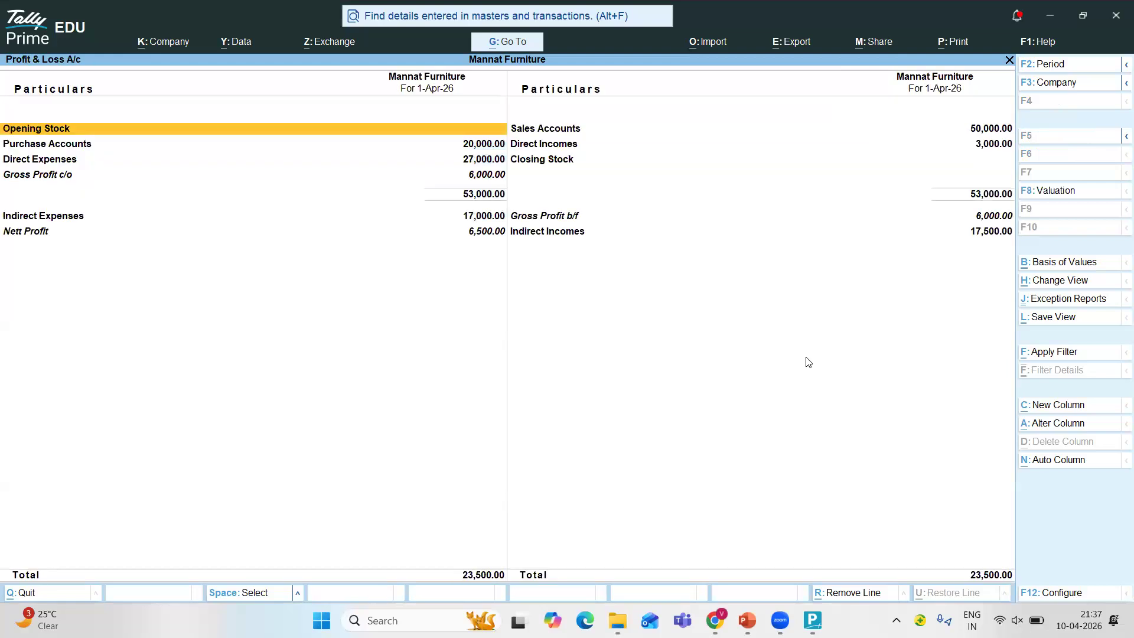
{"action": "key", "text": "Escape"}
{"action": "key", "text": "Right"}
{"action": "key", "text": "Return"}
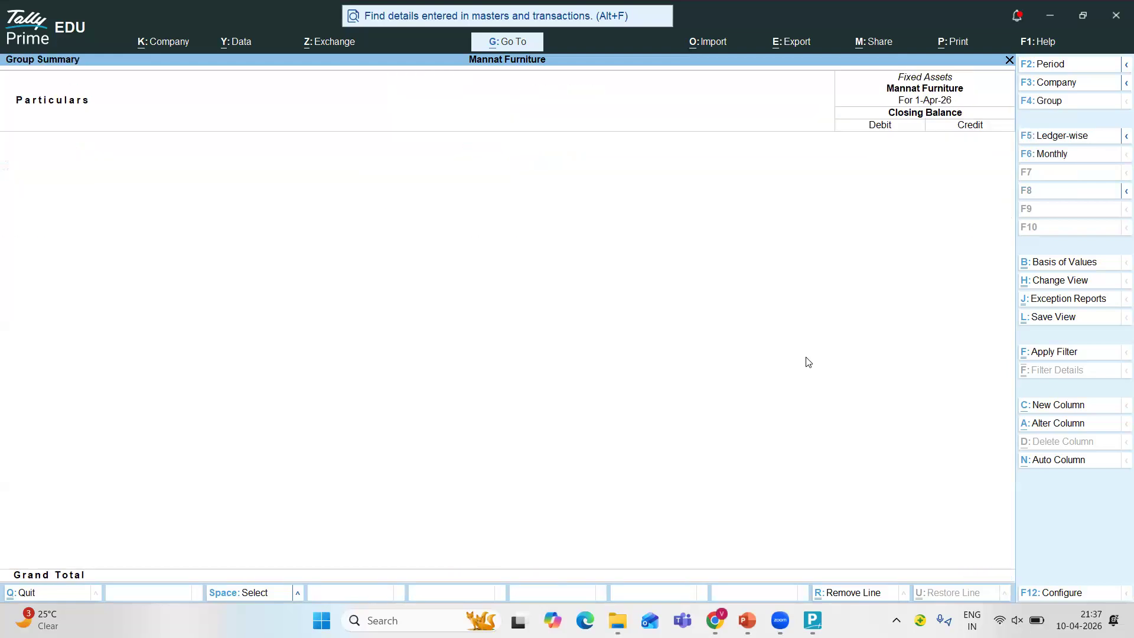
{"action": "key", "text": "Escape"}
{"action": "key", "text": "Down"}
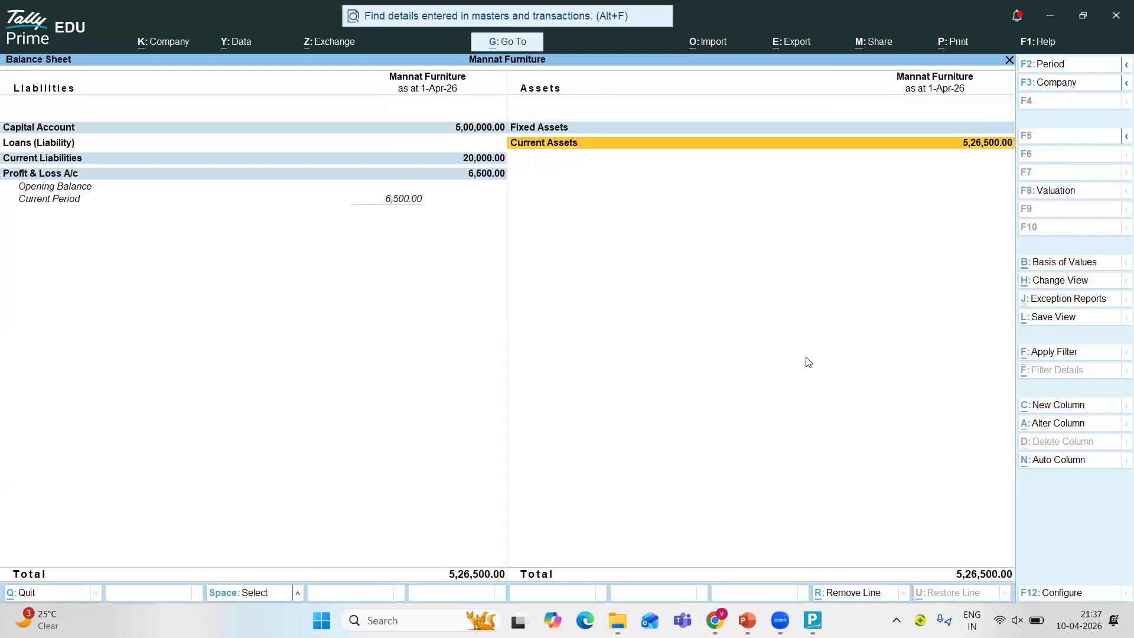
{"action": "key", "text": "Return"}
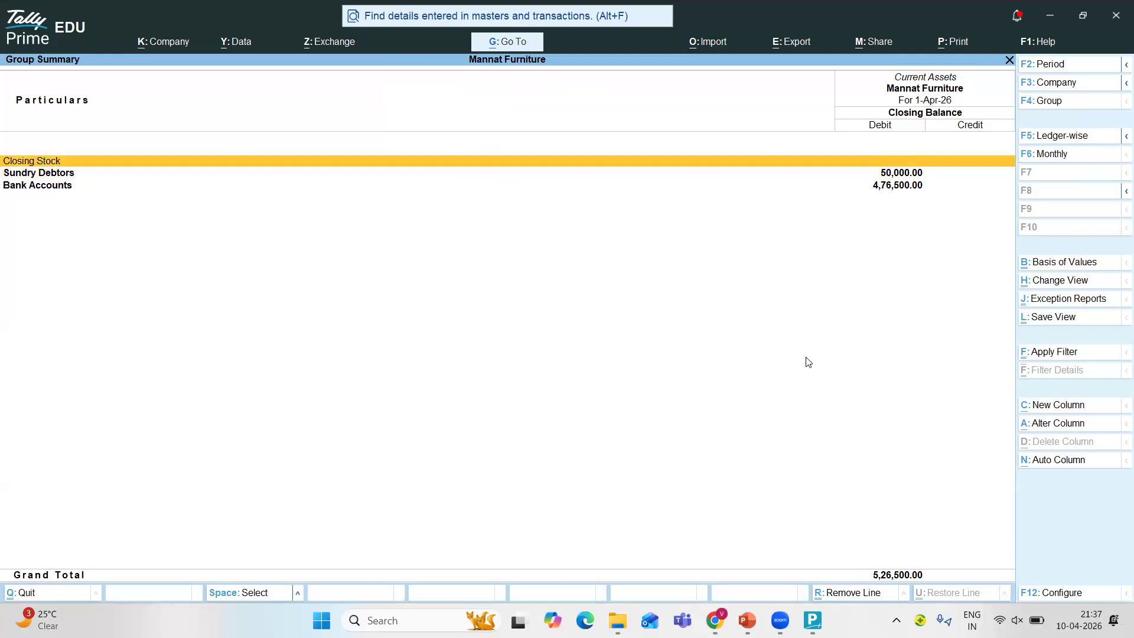
{"action": "key", "text": "space"}
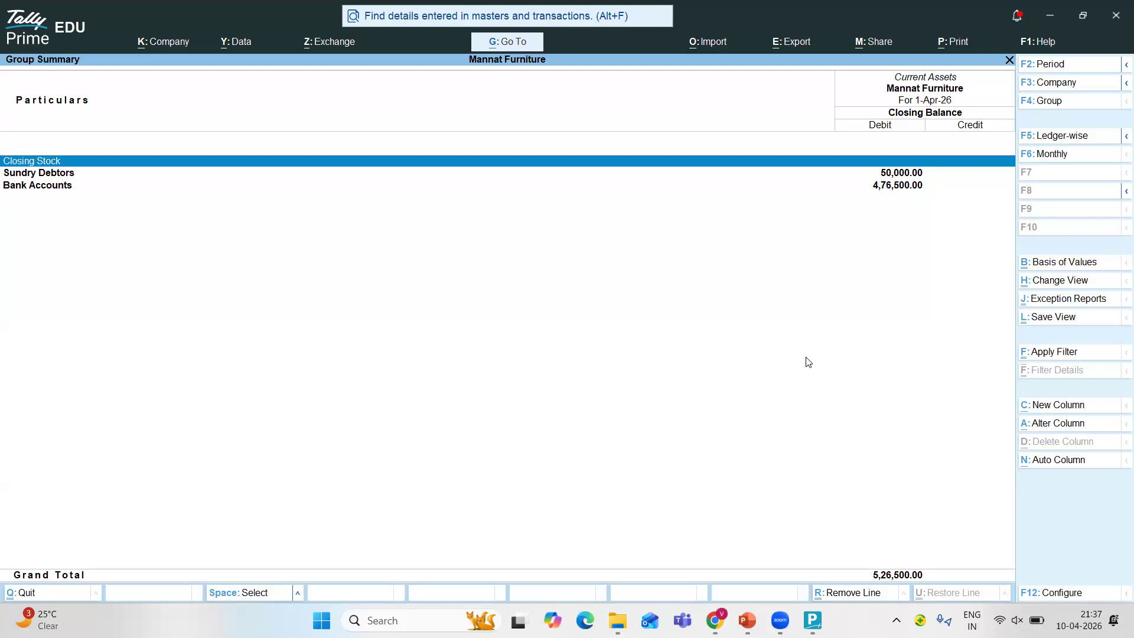
Open the Sundry Debtors 50,000.00 breakdown, then the Bank Accounts 4,76,500.00 breakdown.
{"action": "key", "text": "Down"}
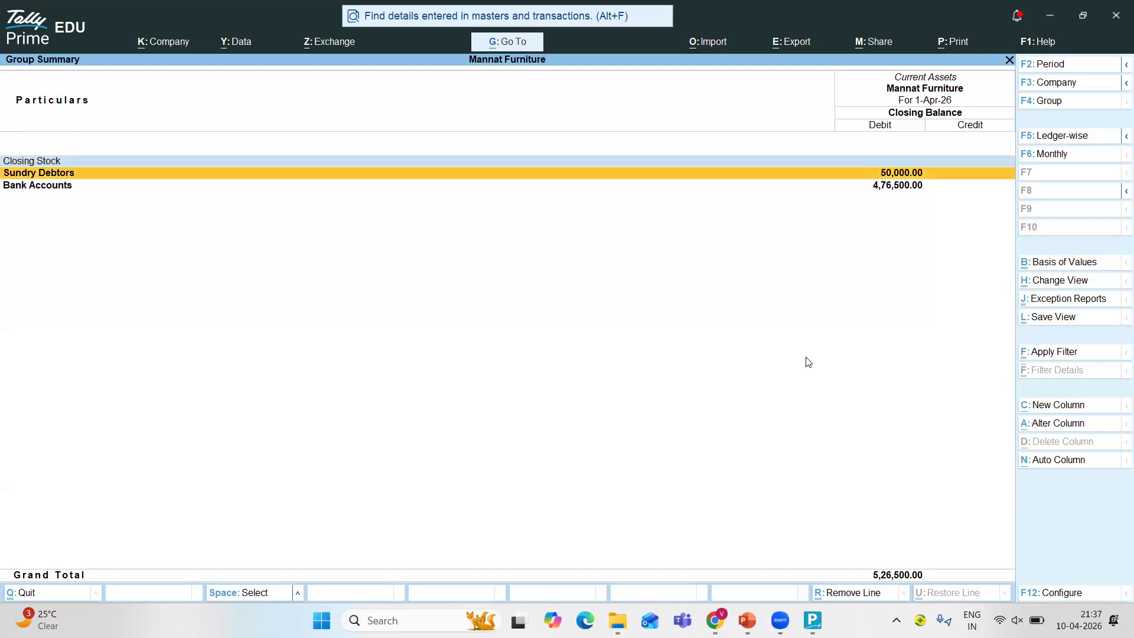
{"action": "key", "text": "Return"}
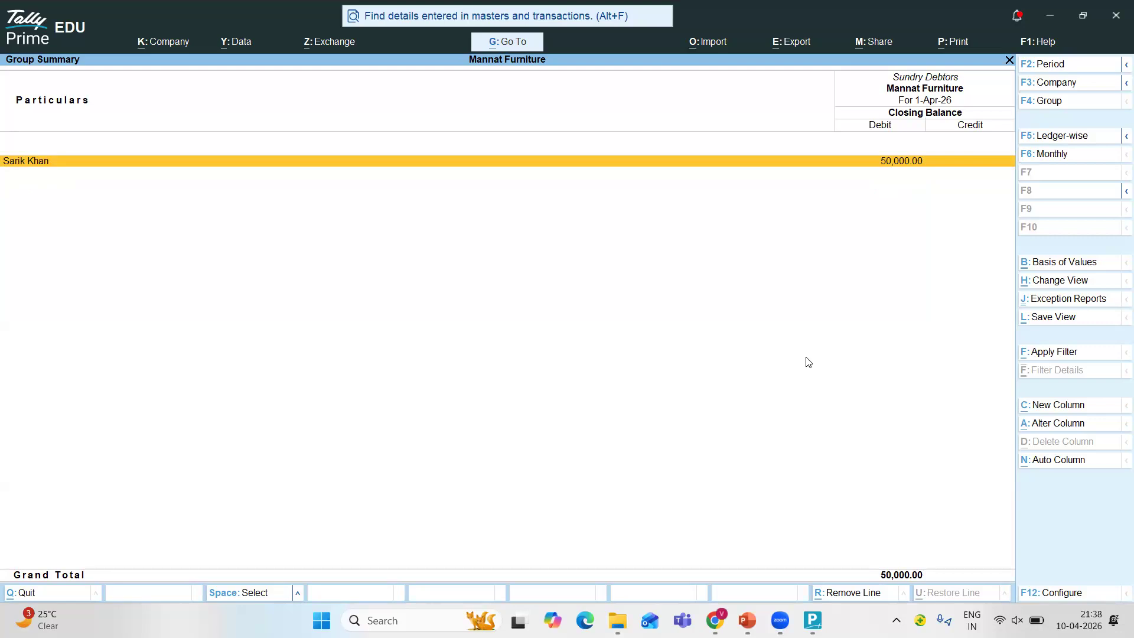
{"action": "key", "text": "Escape"}
{"action": "key", "text": "Down"}
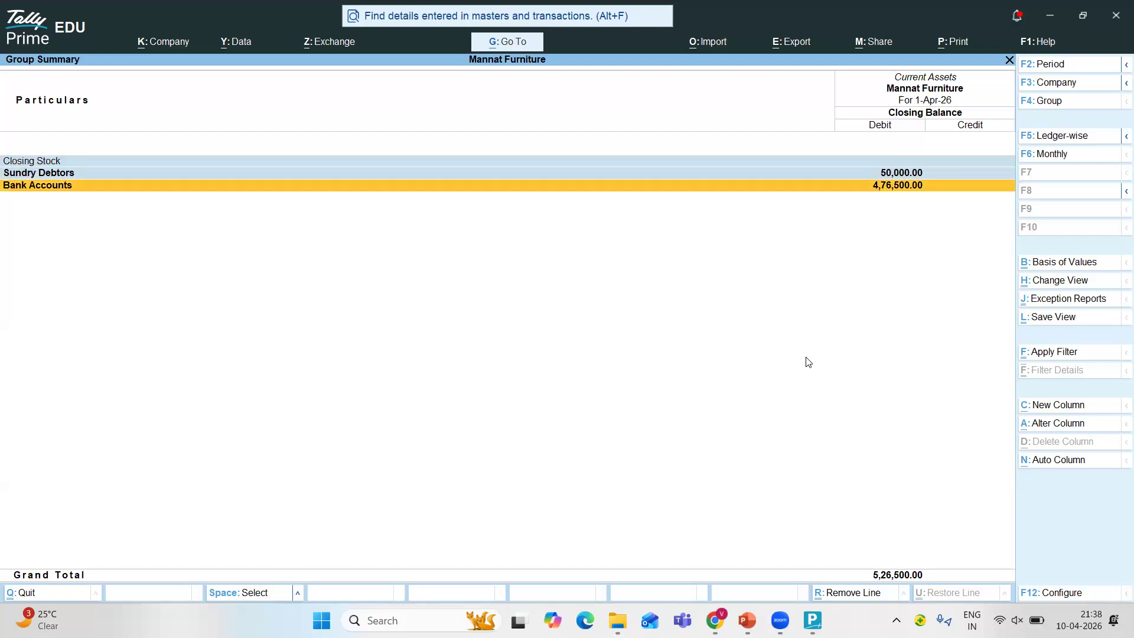
{"action": "key", "text": "Return"}
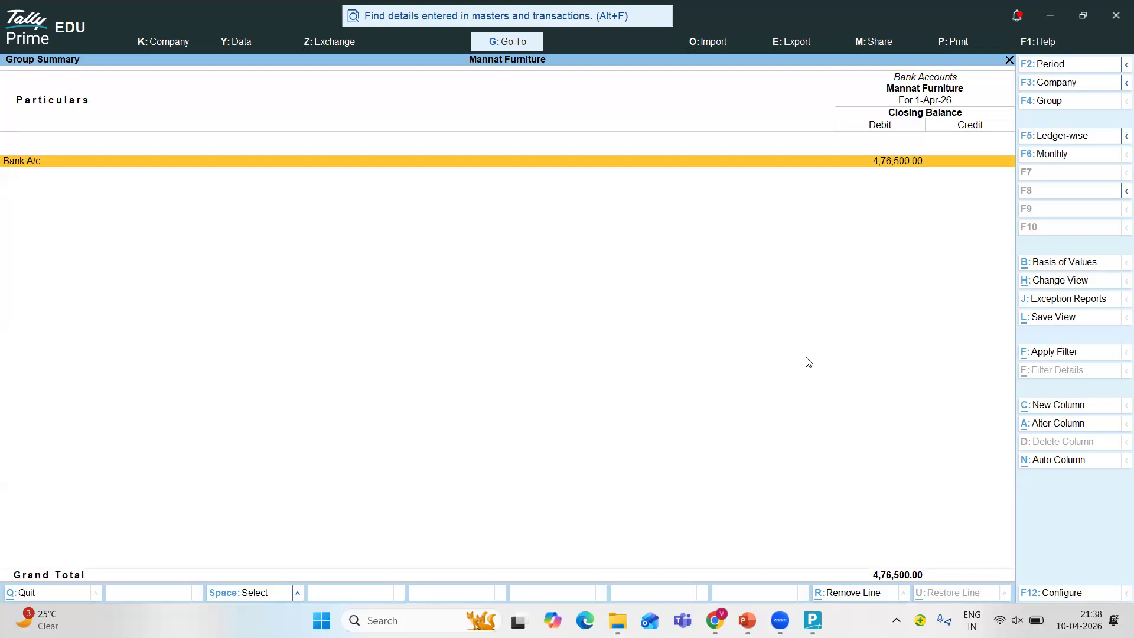
Open Bank A/c's April Ledger Vouchers, closing balance 4,76,500.00.
{"action": "key", "text": "Return"}
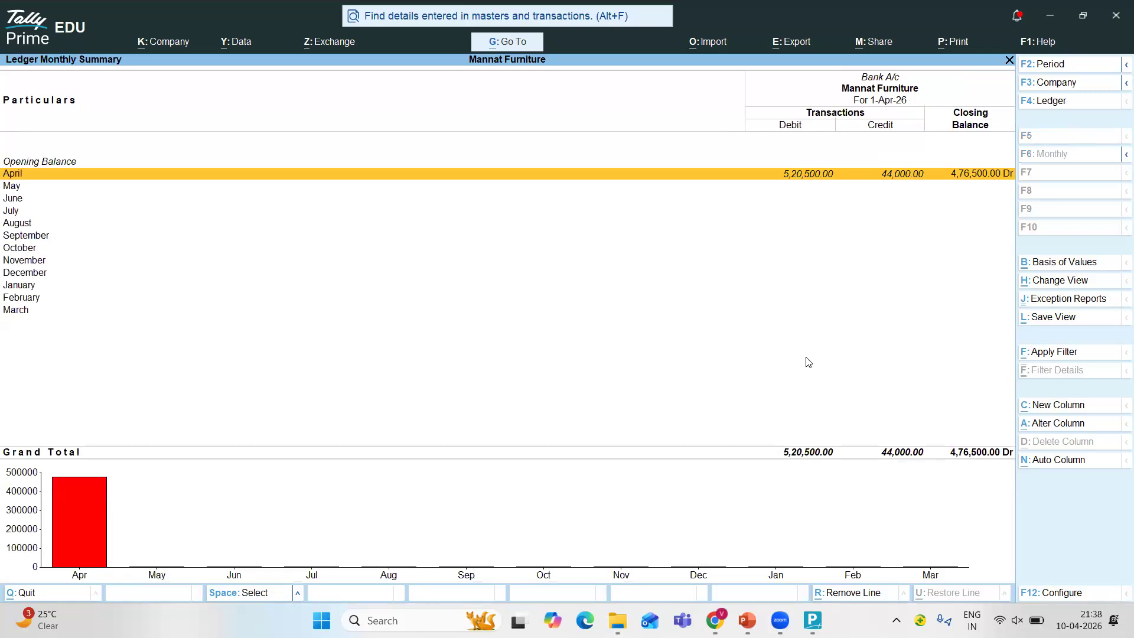
{"action": "key", "text": "Return"}
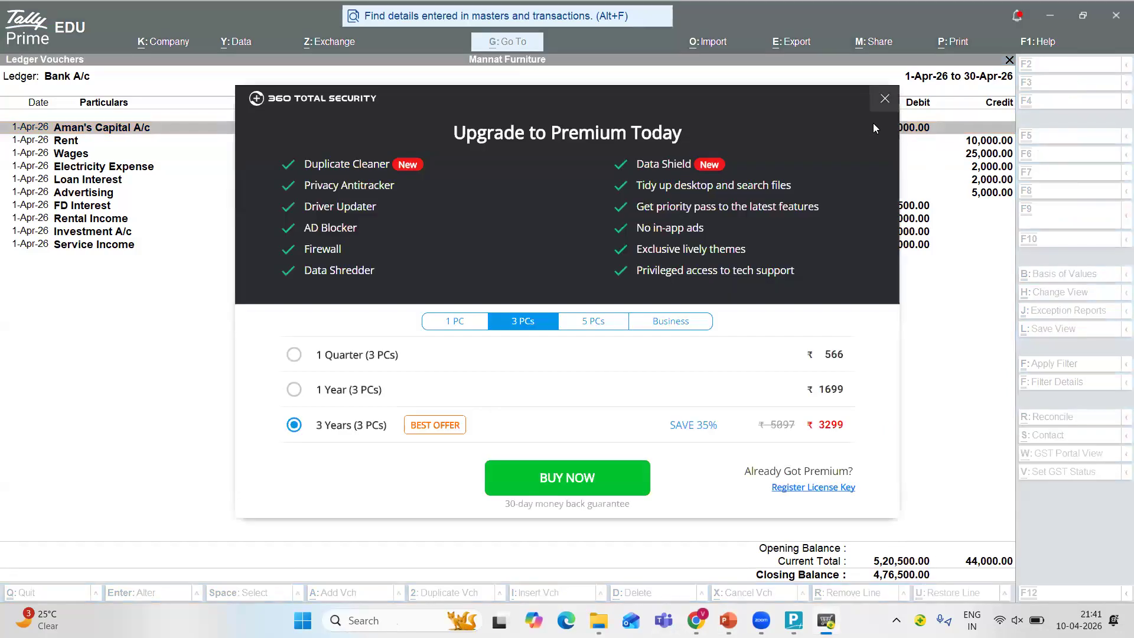
Quit the 360 Total Security upgrade advert and close the Premium-for-FREE popup.
{"action": "left_click", "coordinate": [884, 98]}
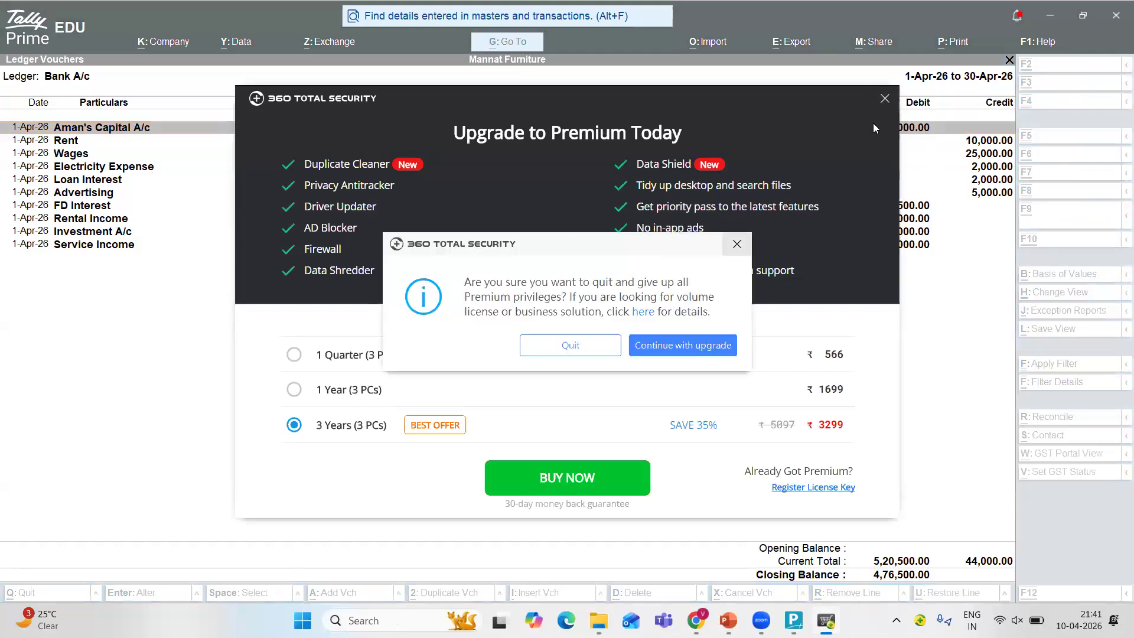
{"action": "left_click", "coordinate": [607, 347]}
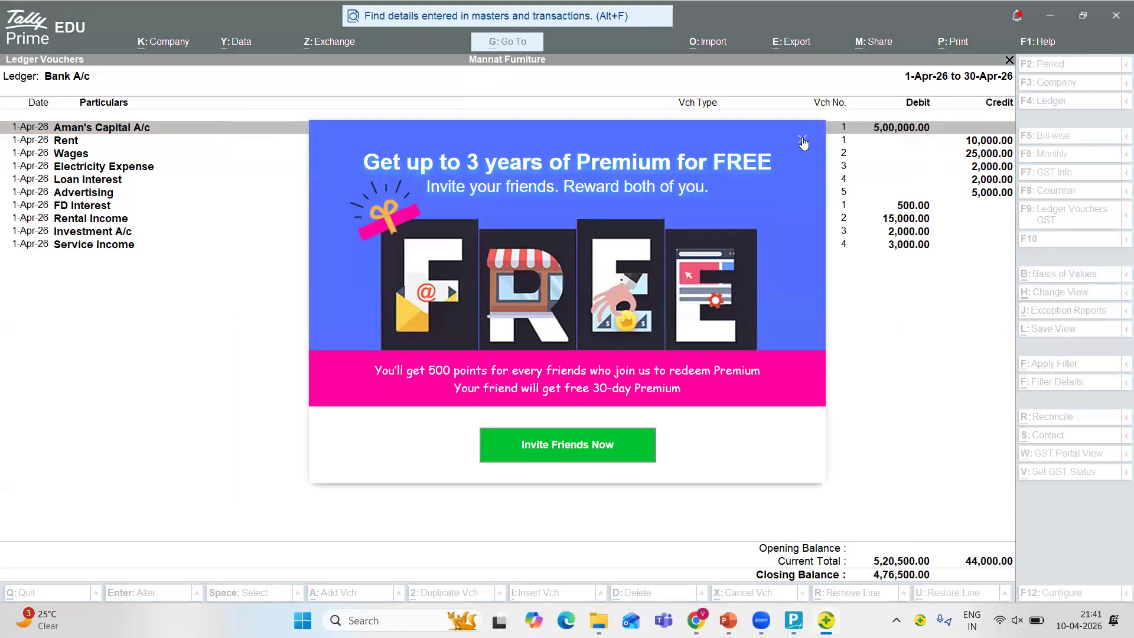
{"action": "left_click", "coordinate": [801, 142]}
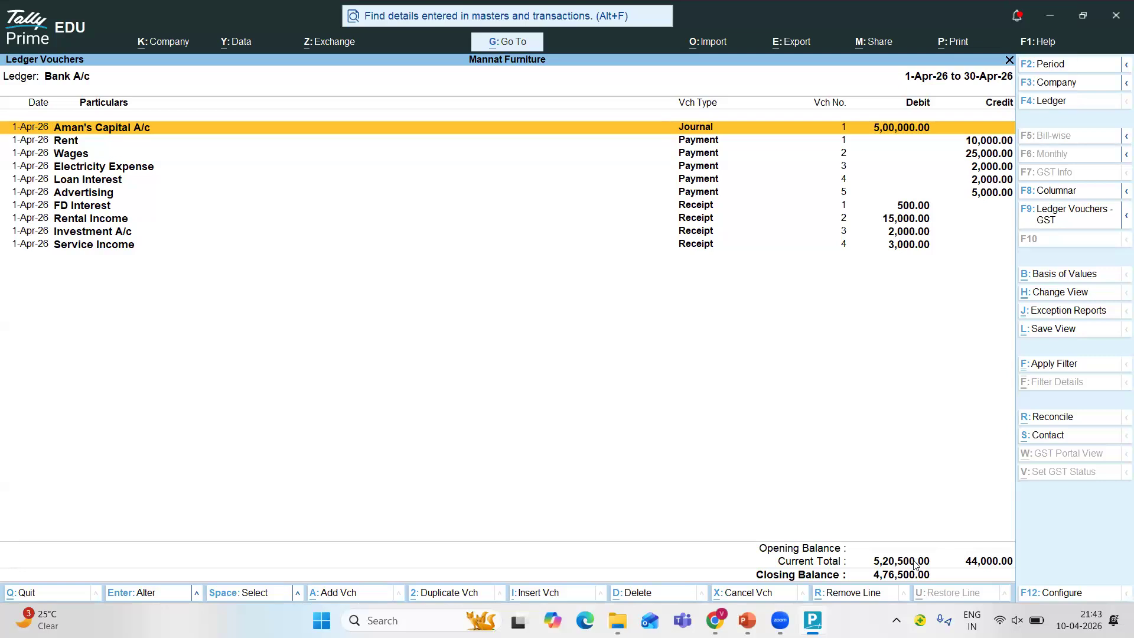
Back out of the Bank A/c ledger and Balance Sheet to the Gateway of Tally.
{"action": "key", "text": "Escape"}
{"action": "key", "text": "Escape"}
{"action": "key", "text": "Escape"}
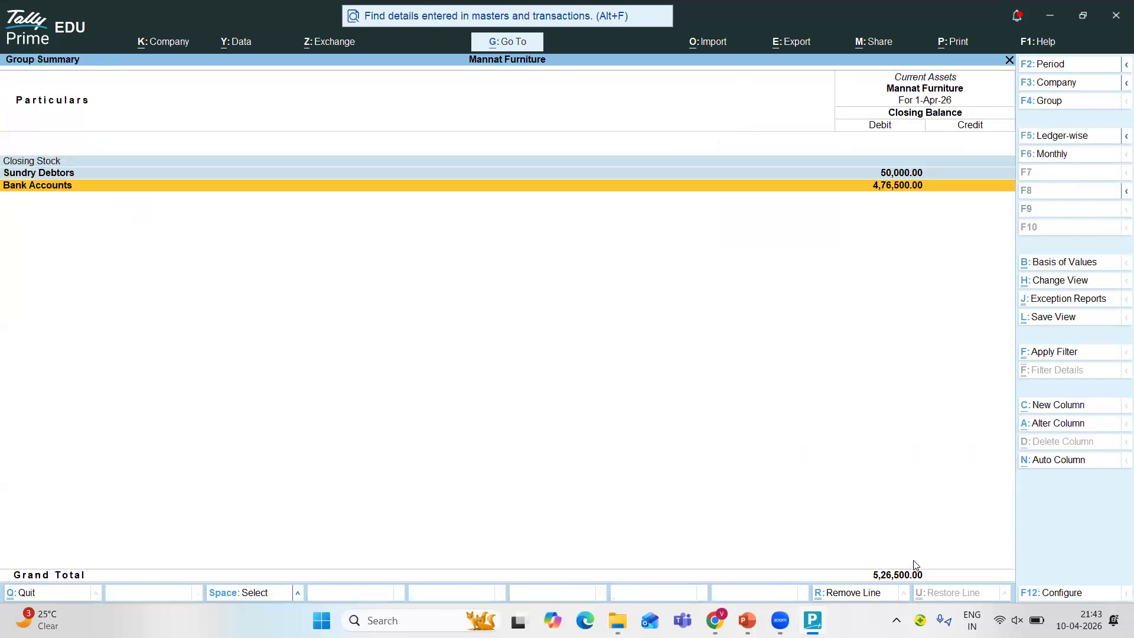
{"action": "key", "text": "Escape"}
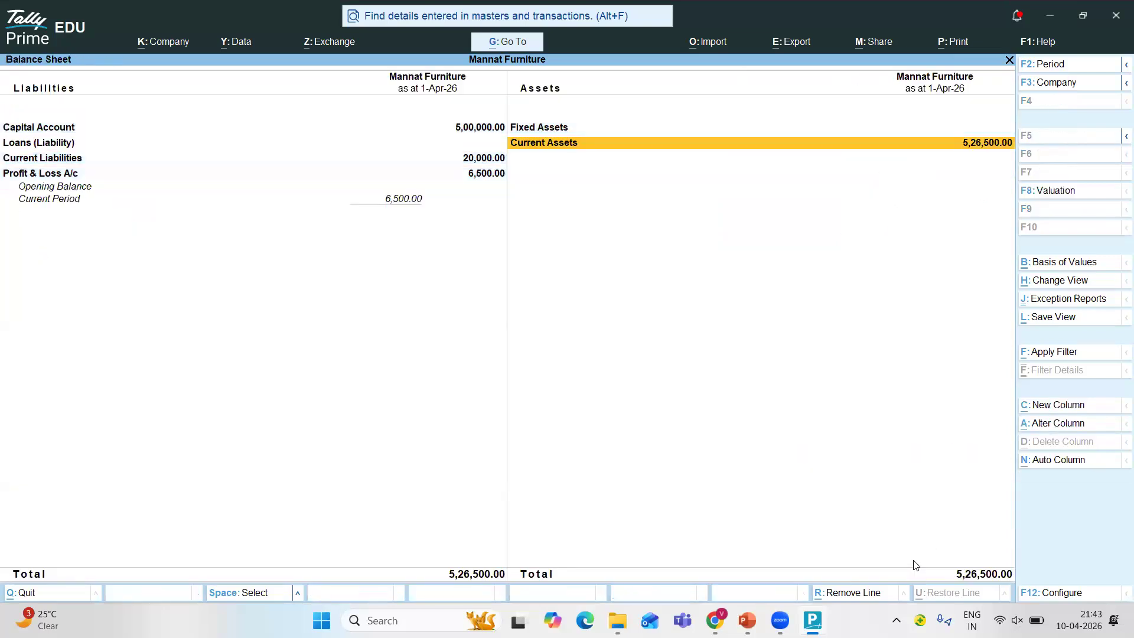
{"action": "key", "text": "Escape"}
{"action": "key", "text": "Up"}
{"action": "key", "text": "Up"}
{"action": "key", "text": "Up"}
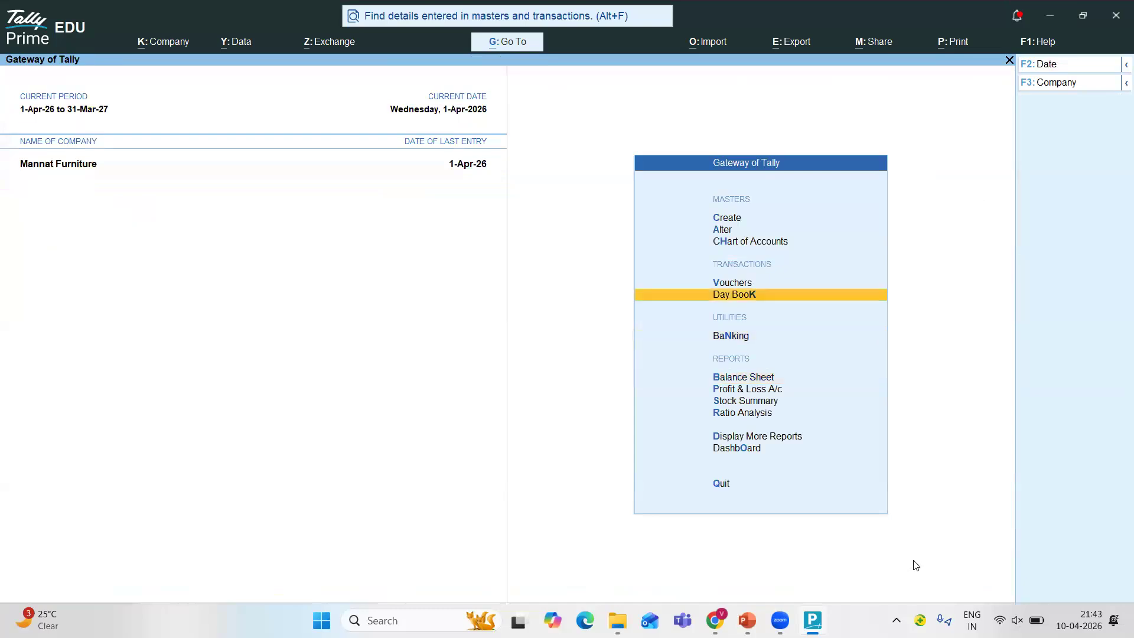
{"action": "key", "text": "Down"}
{"action": "key", "text": "Up"}
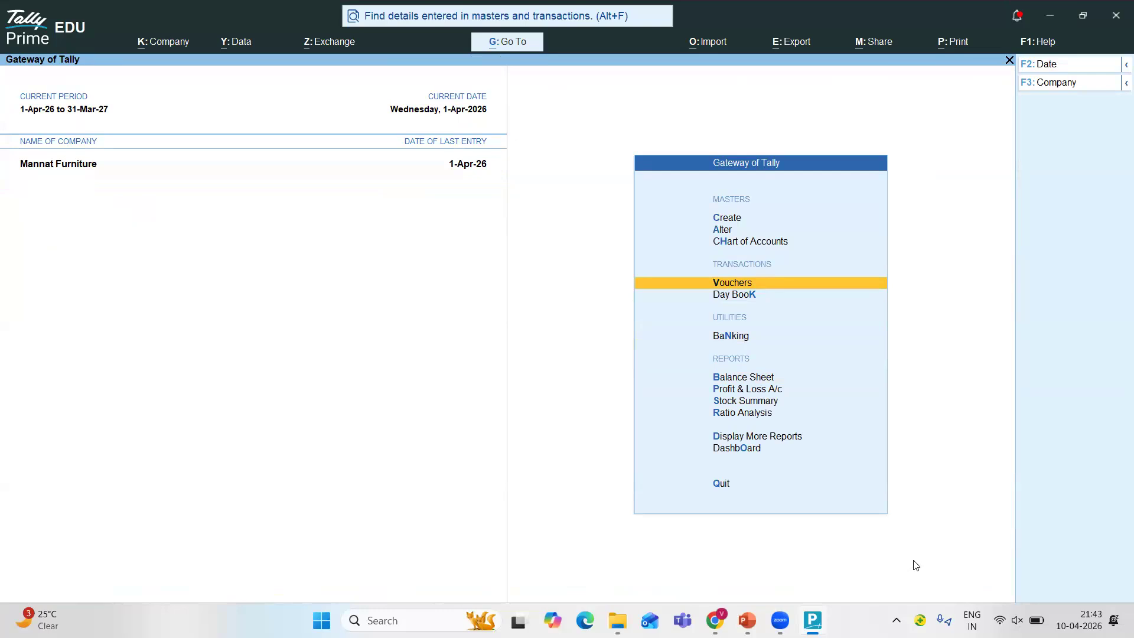
Start payment voucher 6 from Bank A/c to the creditor's ledger for 20000.
{"action": "key", "text": "Return"}
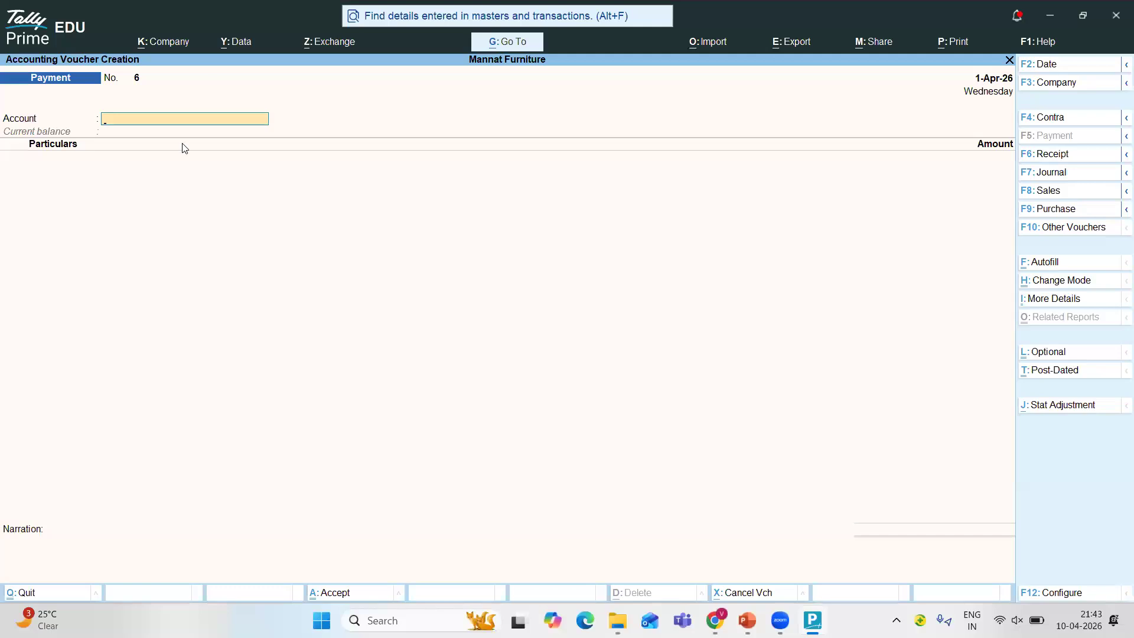
{"action": "type", "text": "Bank"}
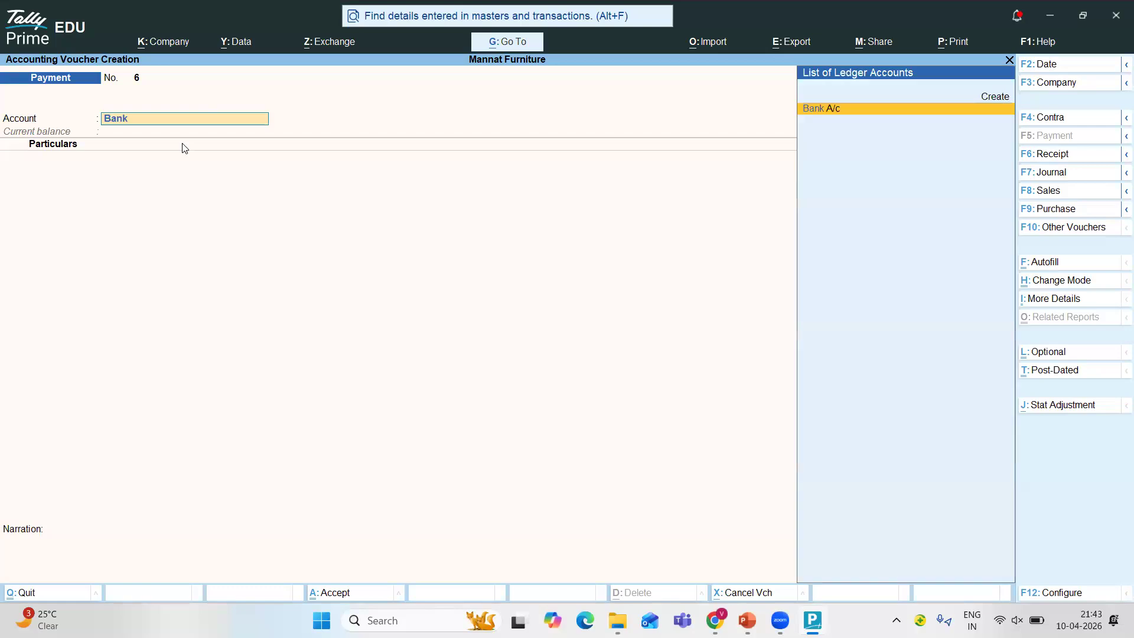
{"action": "key", "text": "Return"}
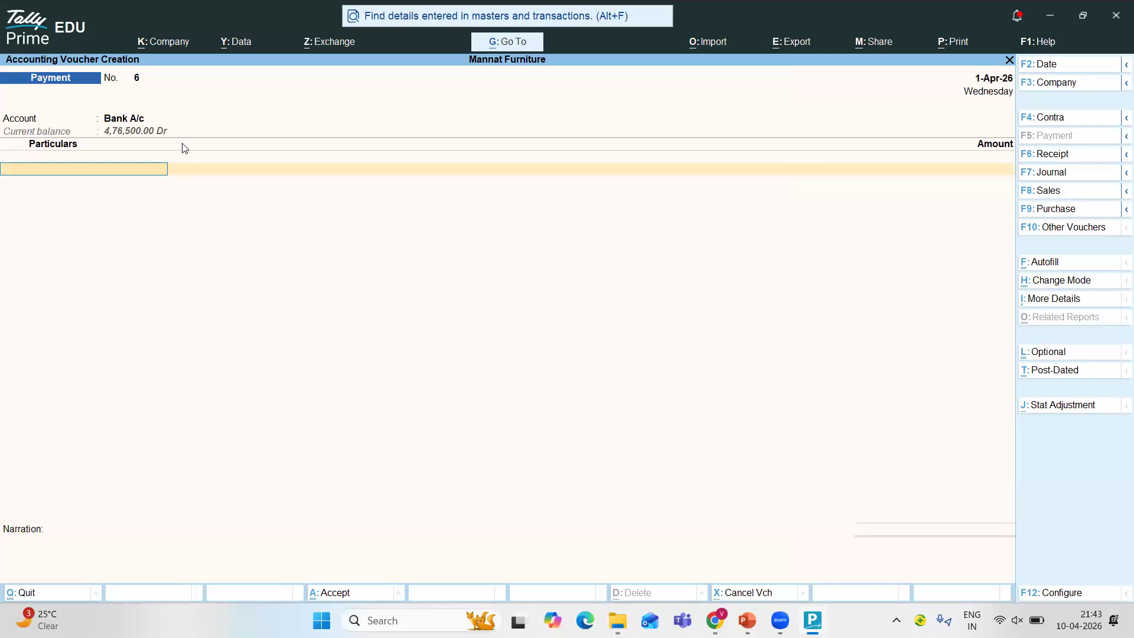
{"action": "type", "text": "Sheetal"}
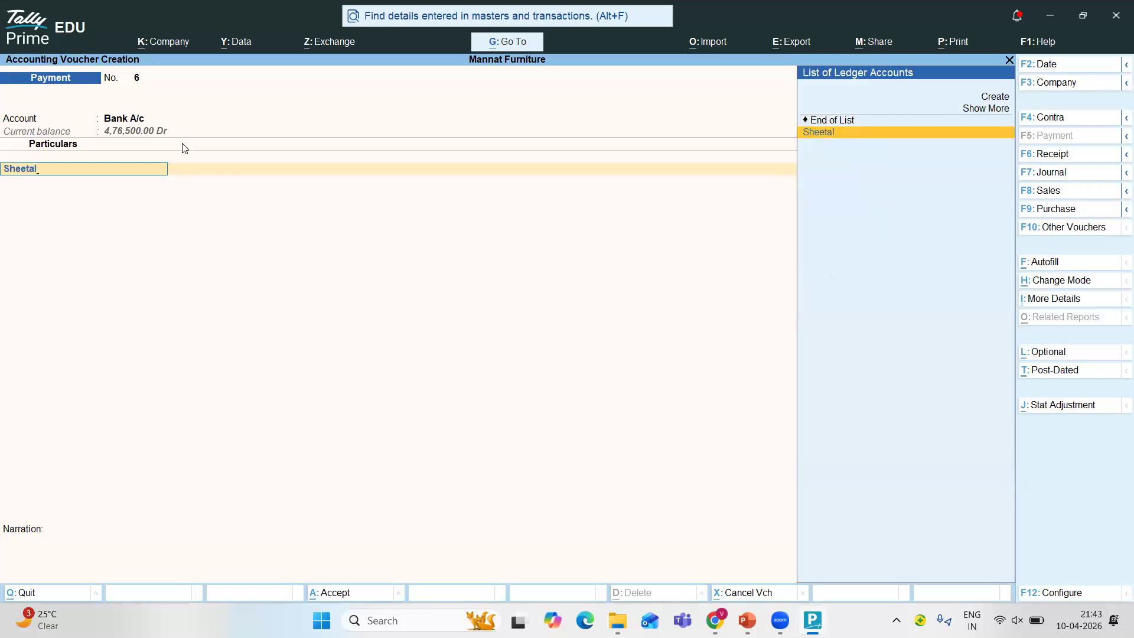
{"action": "key", "text": "Return"}
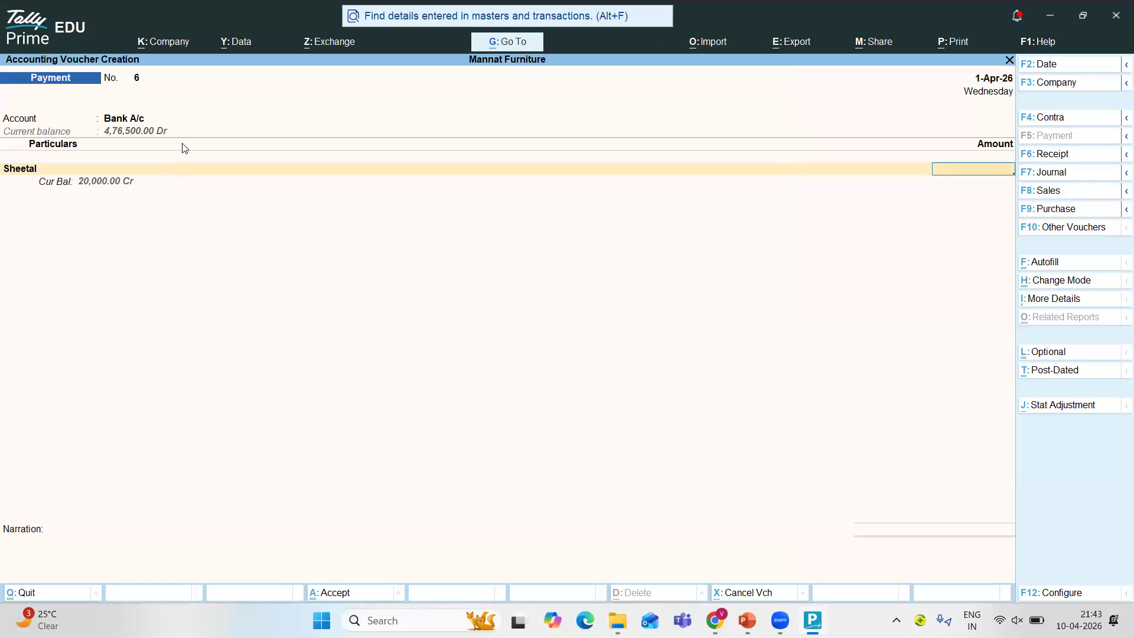
{"action": "type", "text": "20000"}
Settle the 20,000 Agst Ref against the creditor's pending bill 001 as Dr.
{"action": "key", "text": "Return"}
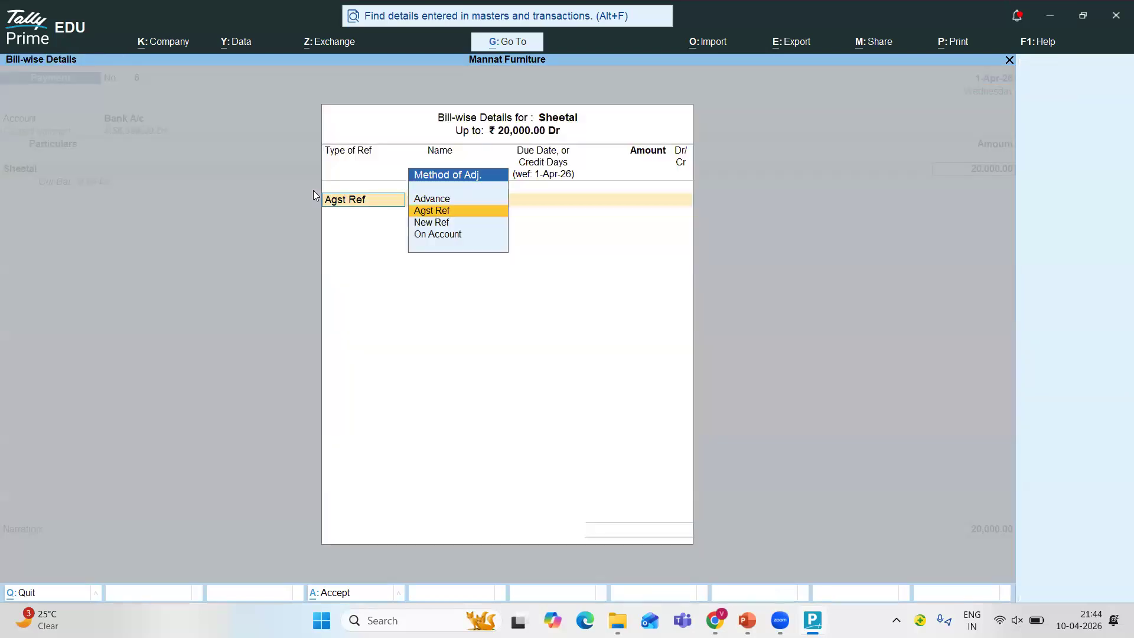
{"action": "key", "text": "Return"}
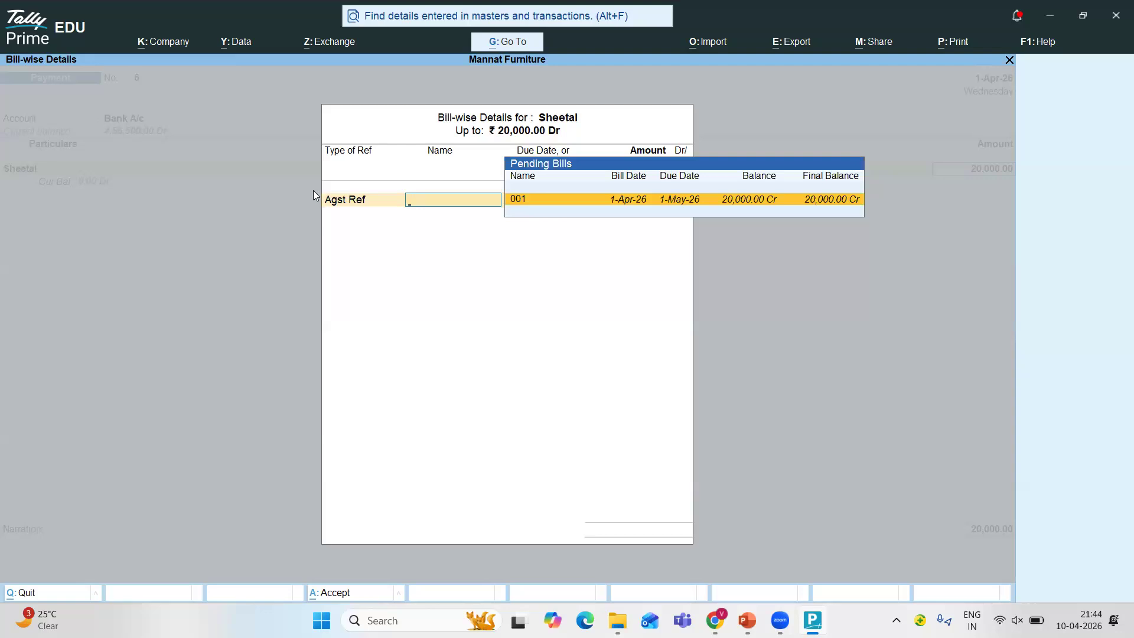
{"action": "key", "text": "Return"}
{"action": "key", "text": "Return"}
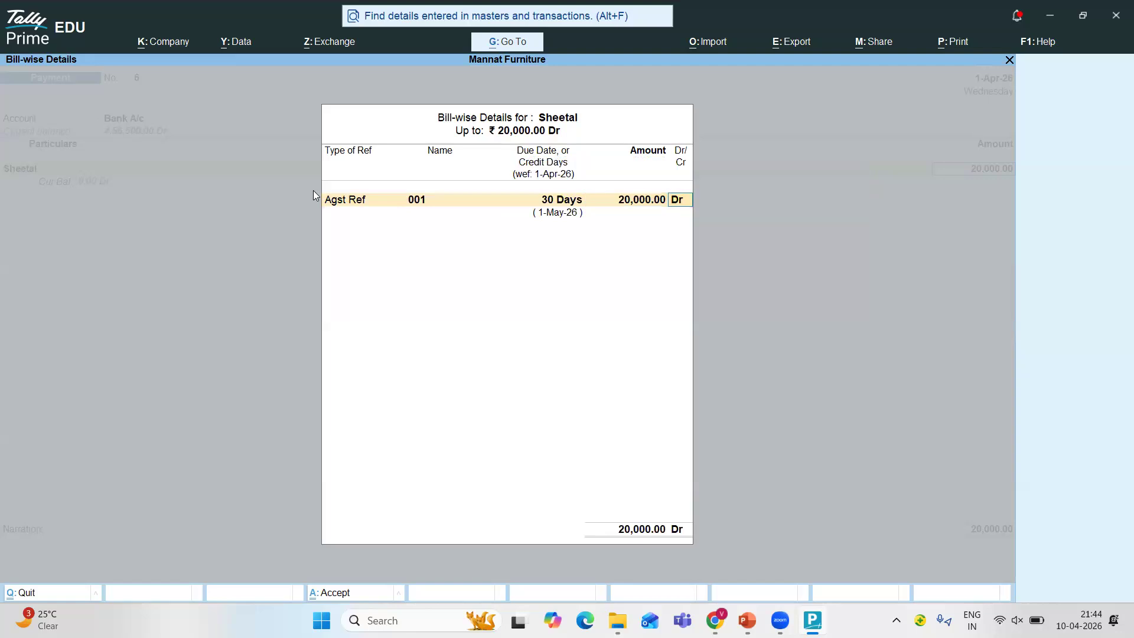
{"action": "key", "text": "Return"}
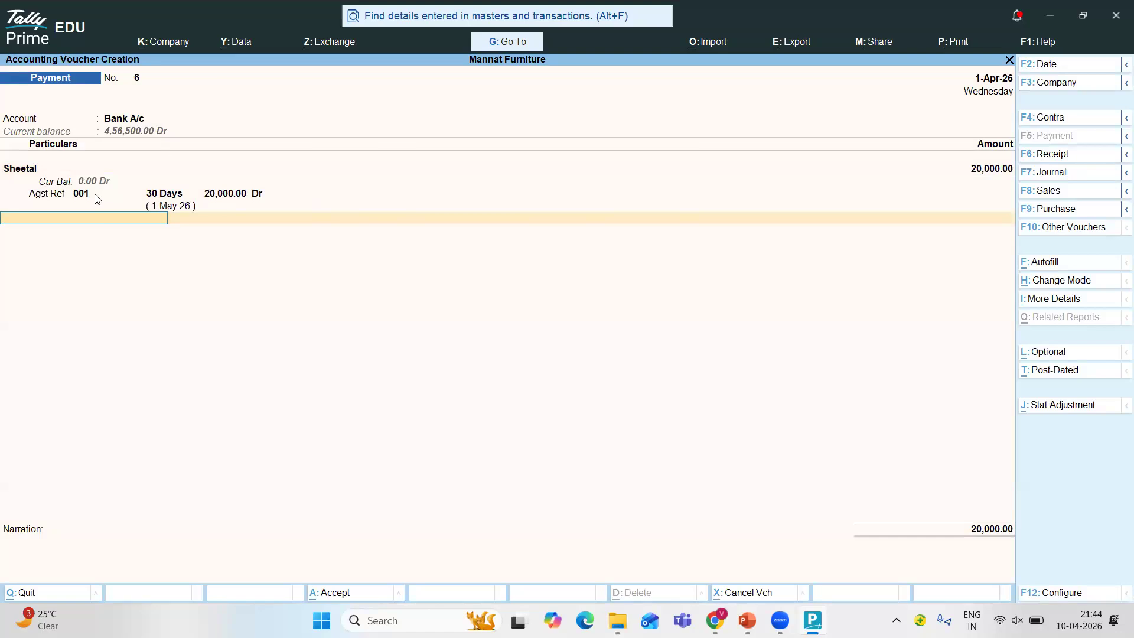
Accept the Cheque bank allocation, add a narration recording payment to the creditor, and save.
{"action": "key", "text": "Return"}
{"action": "key", "text": "Return"}
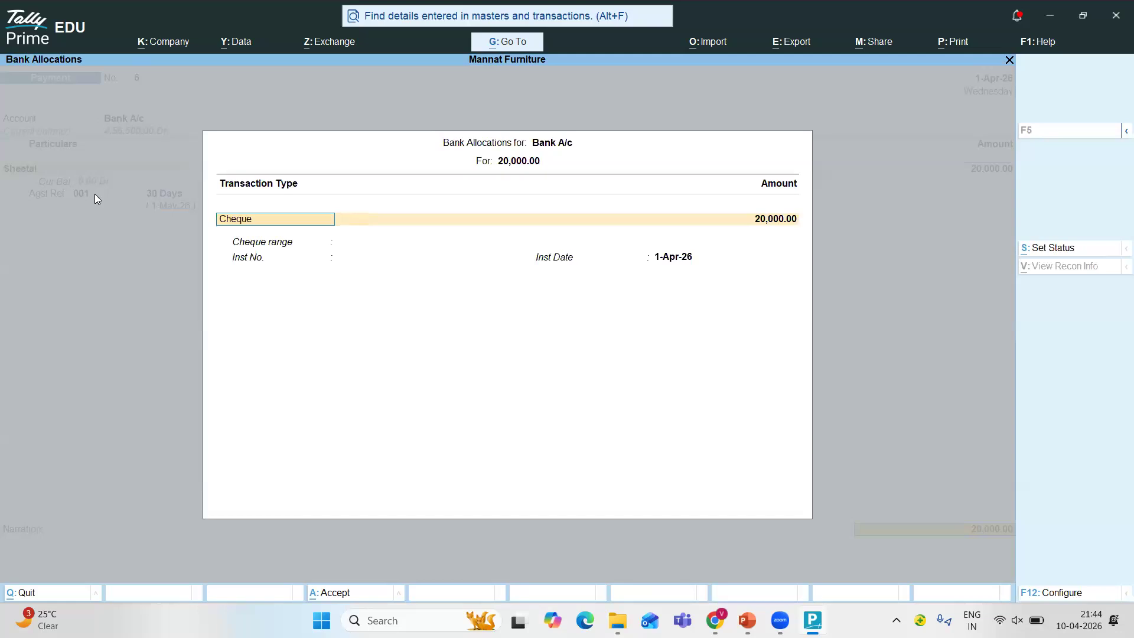
{"action": "key", "text": "Return"}
{"action": "key", "text": "Return"}
{"action": "key", "text": "Return"}
{"action": "key", "text": "Return"}
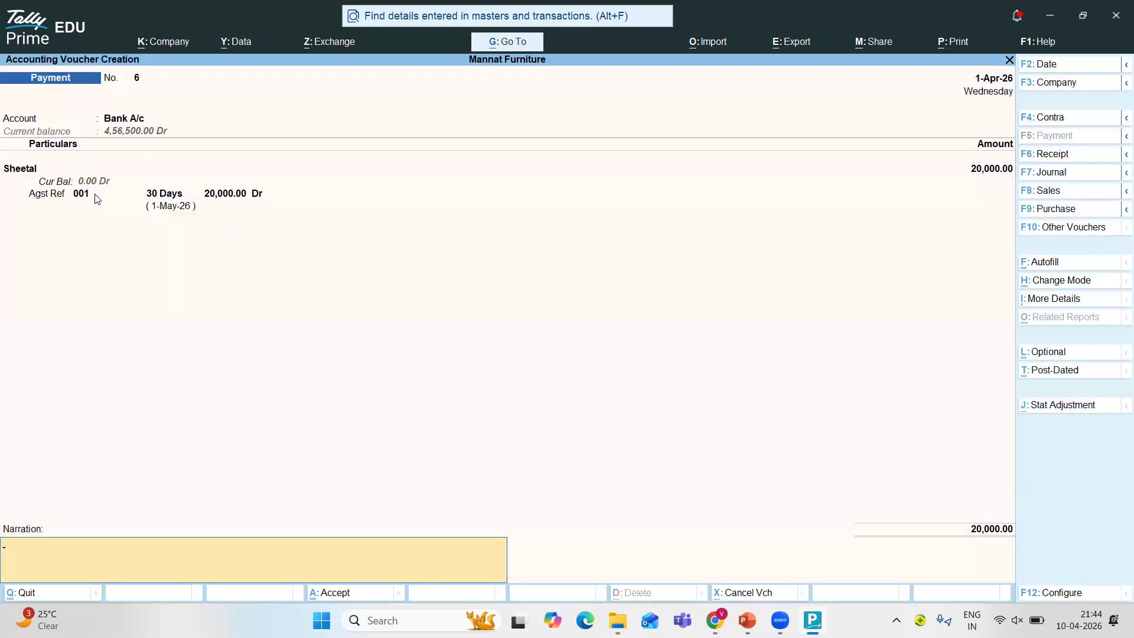
{"action": "type", "text": "being"}
{"action": "key", "text": "Escape"}
{"action": "type", "text": "Being amount appaid to Sheetal"}
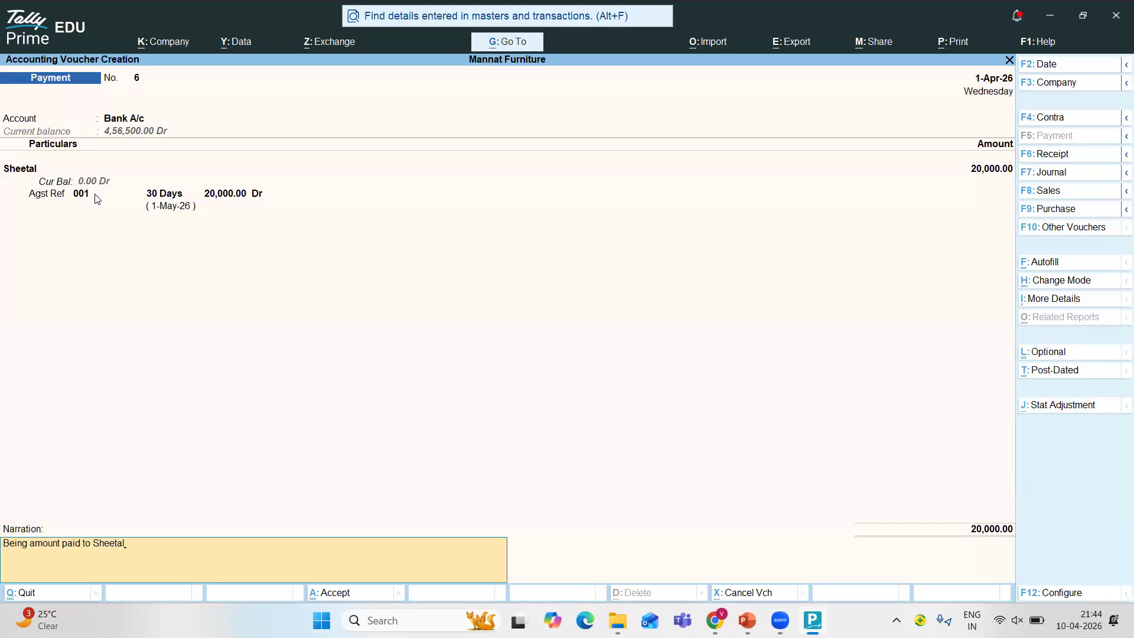
{"action": "key", "text": "Return"}
{"action": "key", "text": "Return"}
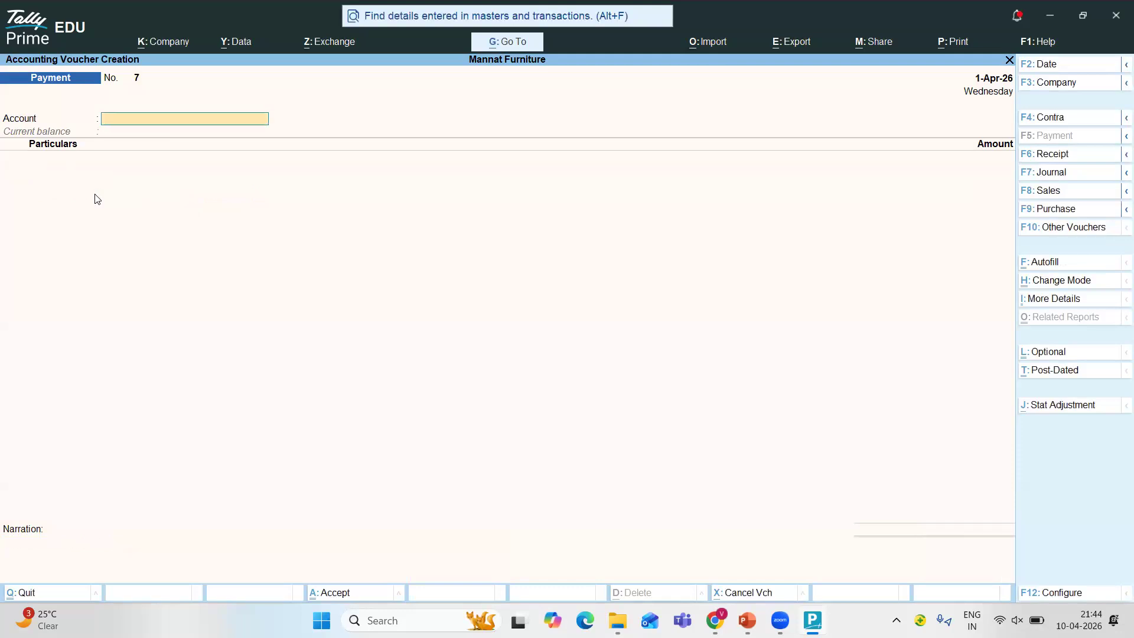
Leave voucher entry and open the Balance Sheet.
{"action": "key", "text": "Escape"}
{"action": "key", "text": "y"}
{"action": "key", "text": "Escape"}
{"action": "key", "text": "Escape"}
{"action": "key", "text": "Down"}
{"action": "key", "text": "Down"}
{"action": "key", "text": "Down"}
{"action": "key", "text": "Down"}
{"action": "key", "text": "Down"}
{"action": "key", "text": "Down"}
{"action": "key", "text": "Down"}
{"action": "key", "text": "Up"}
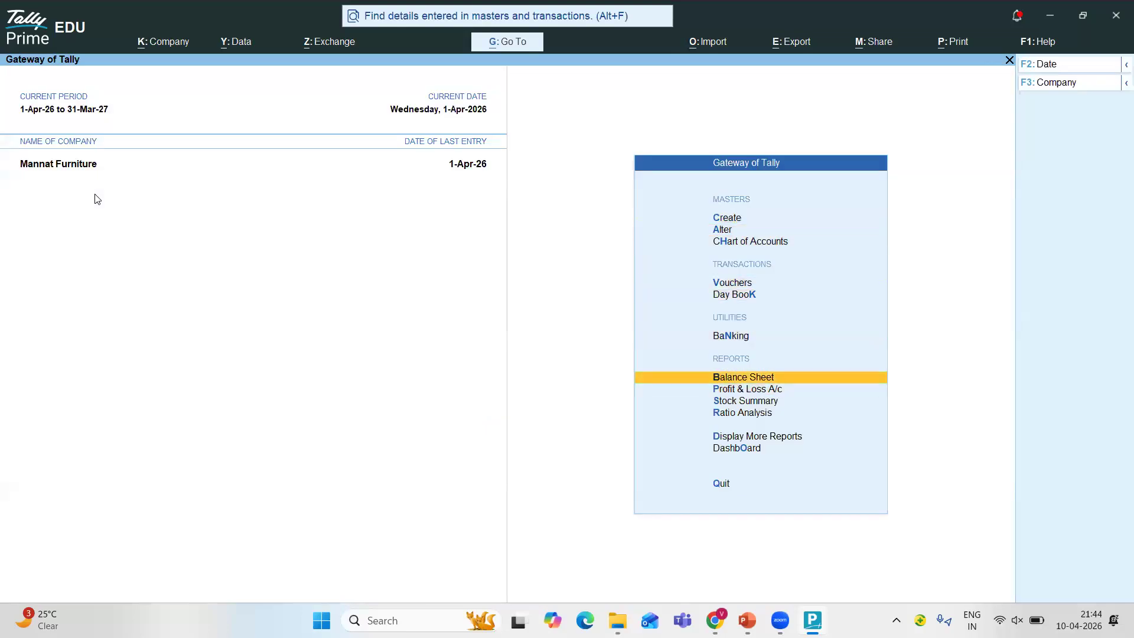
{"action": "key", "text": "Return"}
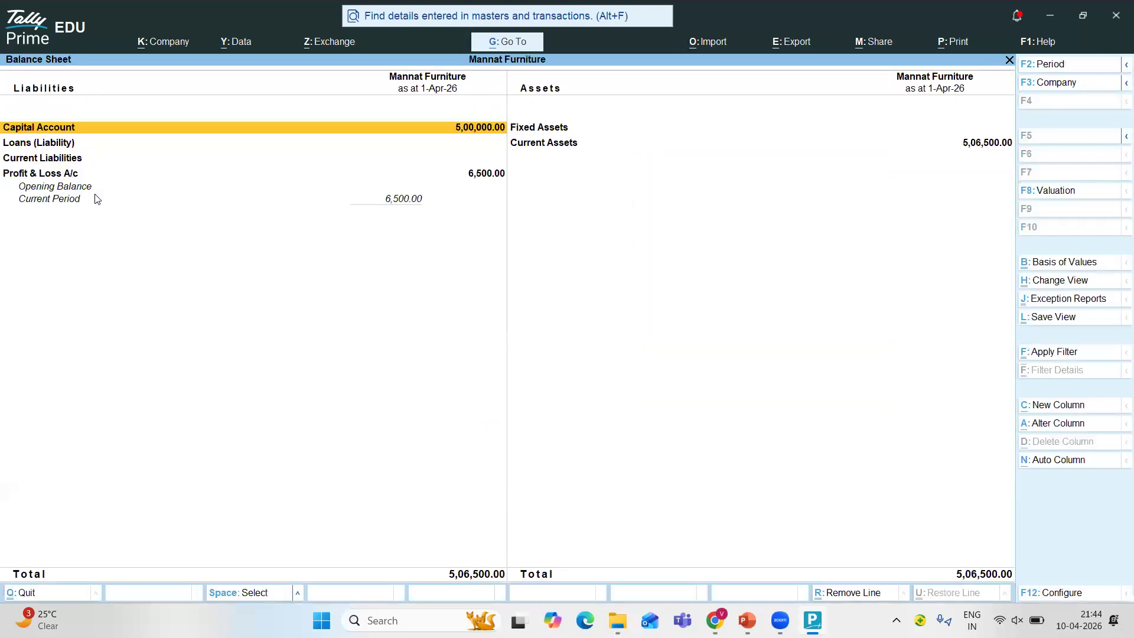
Drill through Current Assets and Bank Accounts to Bank A/c's April vouchers, locating the 20,000 payment.
{"action": "key", "text": "Down"}
{"action": "key", "text": "Down"}
{"action": "key", "text": "space"}
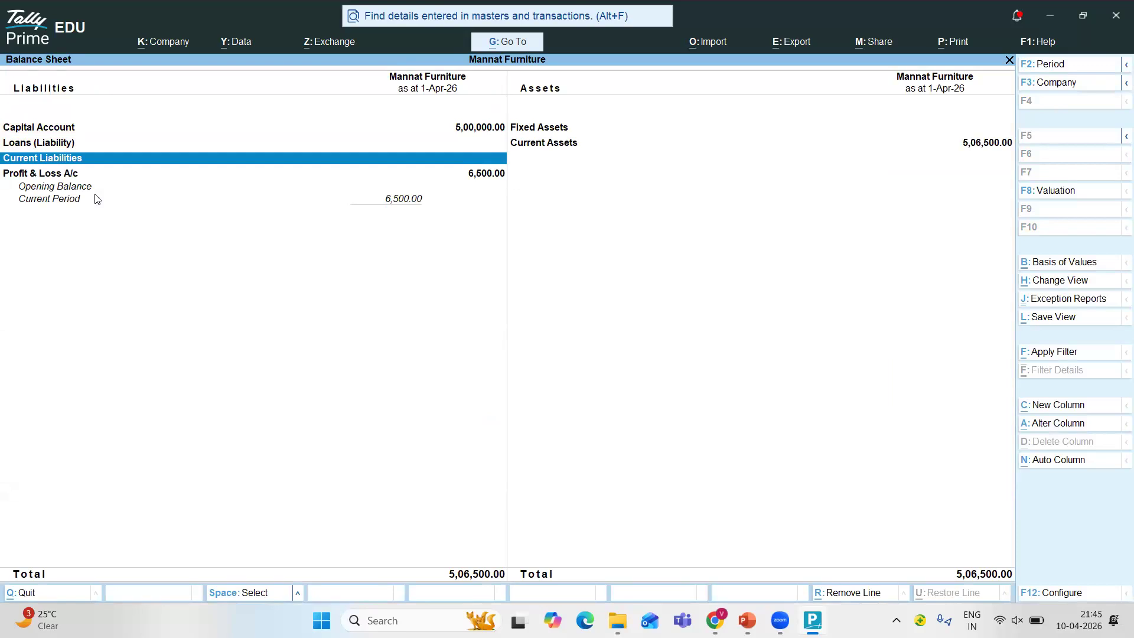
{"action": "key", "text": "Up"}
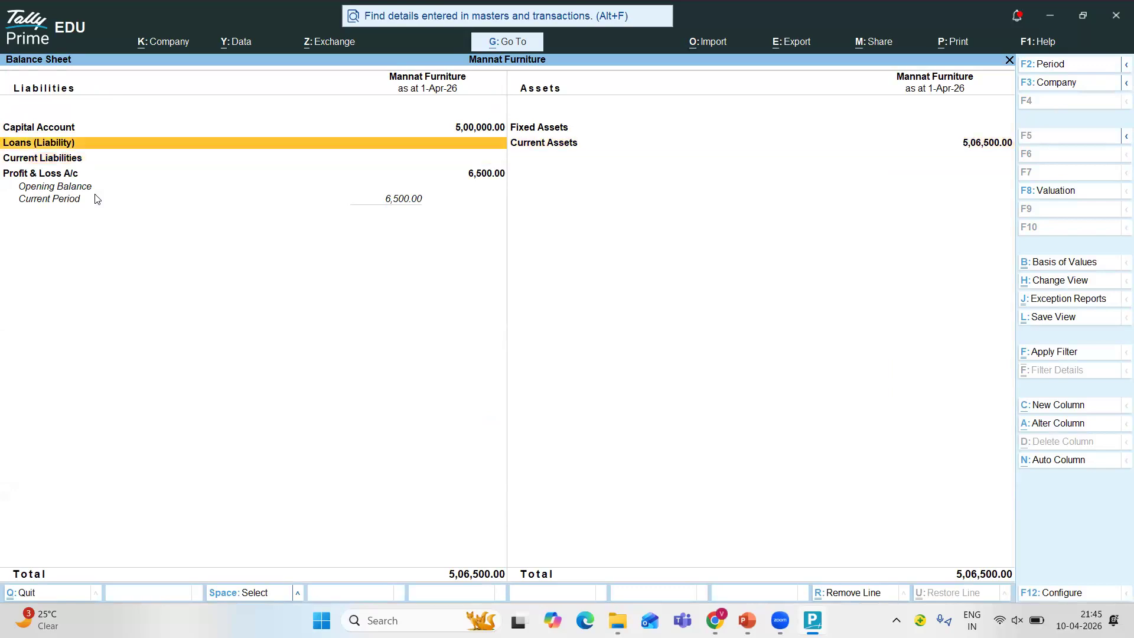
{"action": "key", "text": "Right"}
{"action": "key", "text": "Return"}
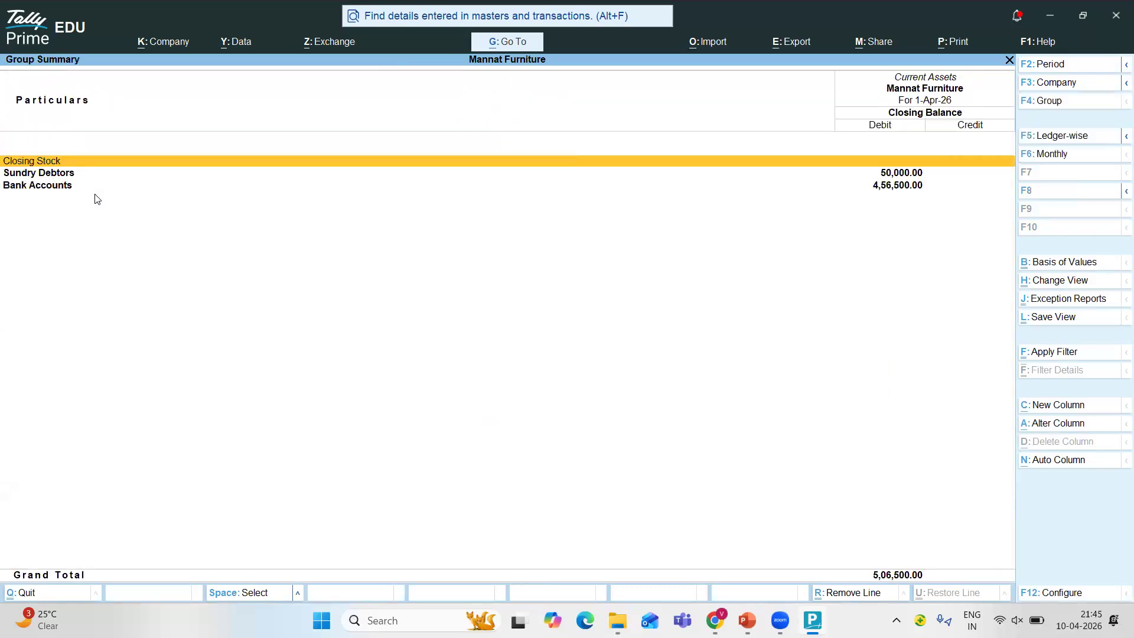
{"action": "key", "text": "Down"}
{"action": "key", "text": "Down"}
{"action": "key", "text": "Return"}
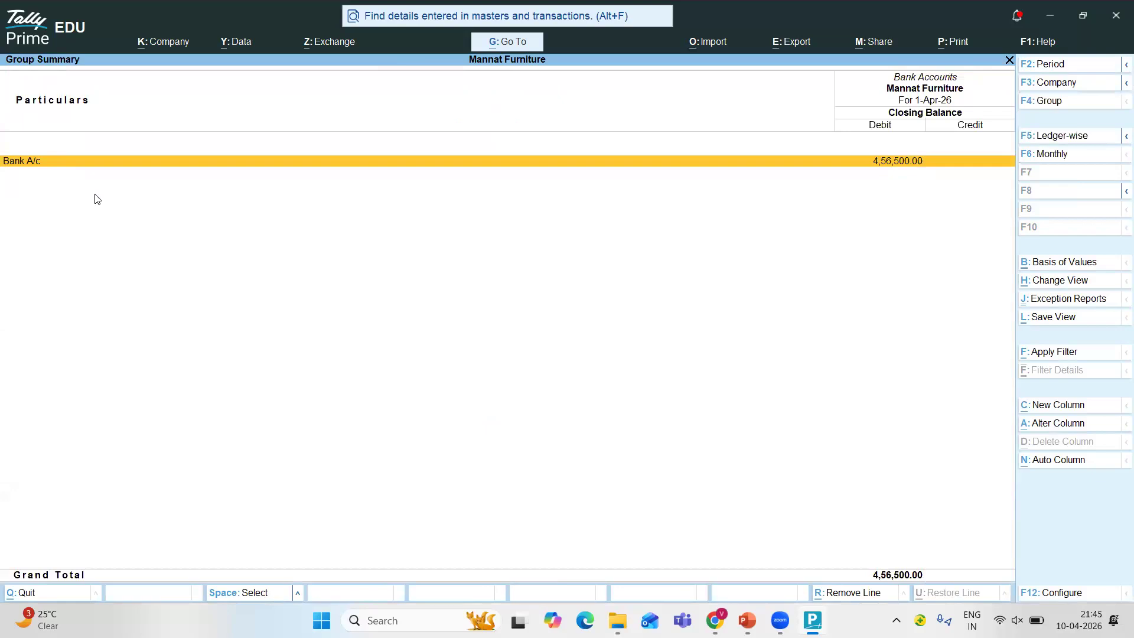
{"action": "key", "text": "Return"}
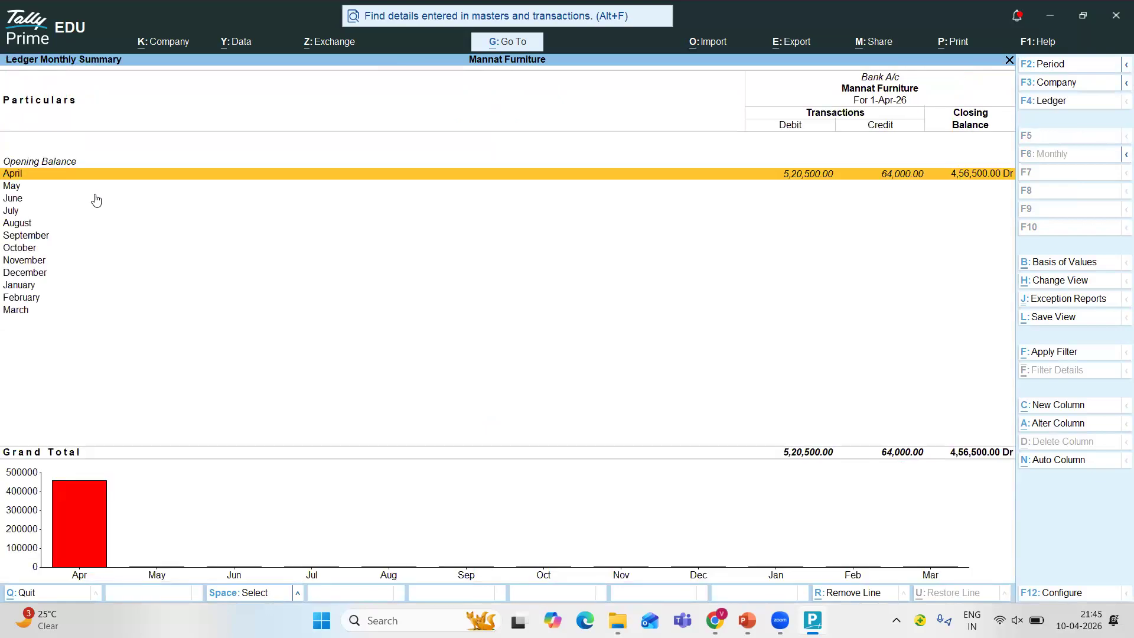
{"action": "key", "text": "Return"}
{"action": "key", "text": "Down"}
{"action": "key", "text": "End"}
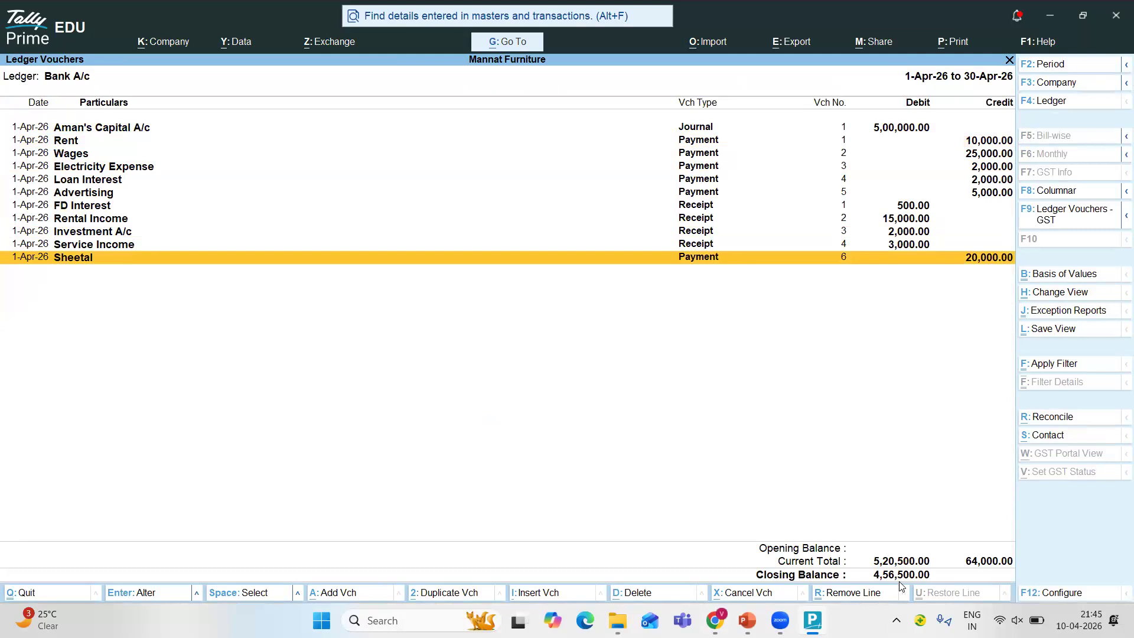
{"action": "key", "text": "space"}
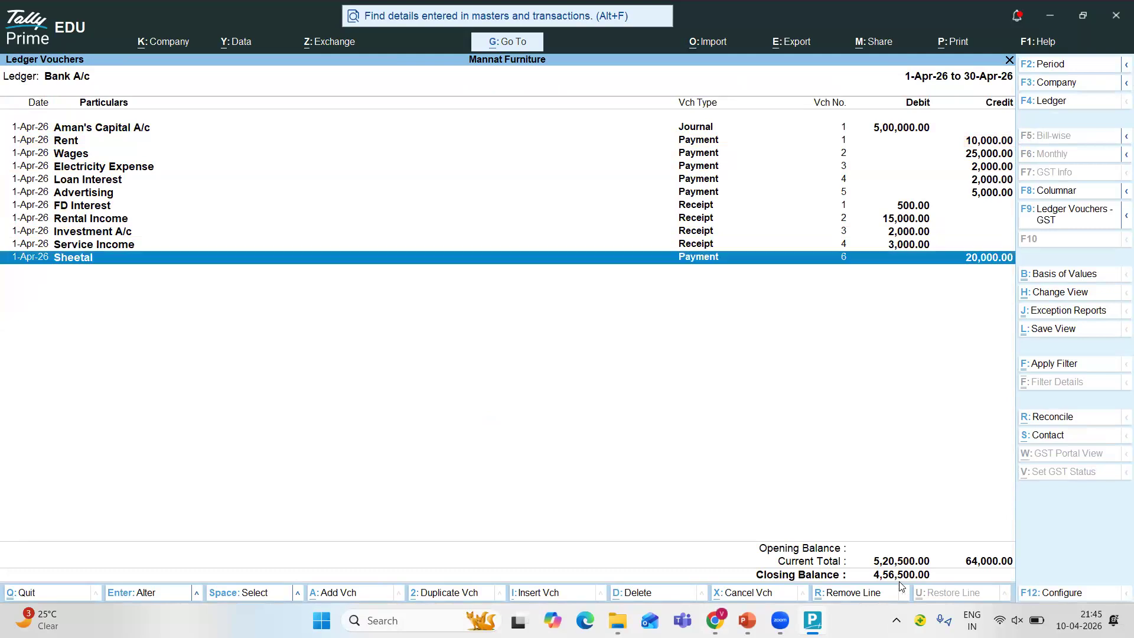
{"action": "key", "text": "space"}
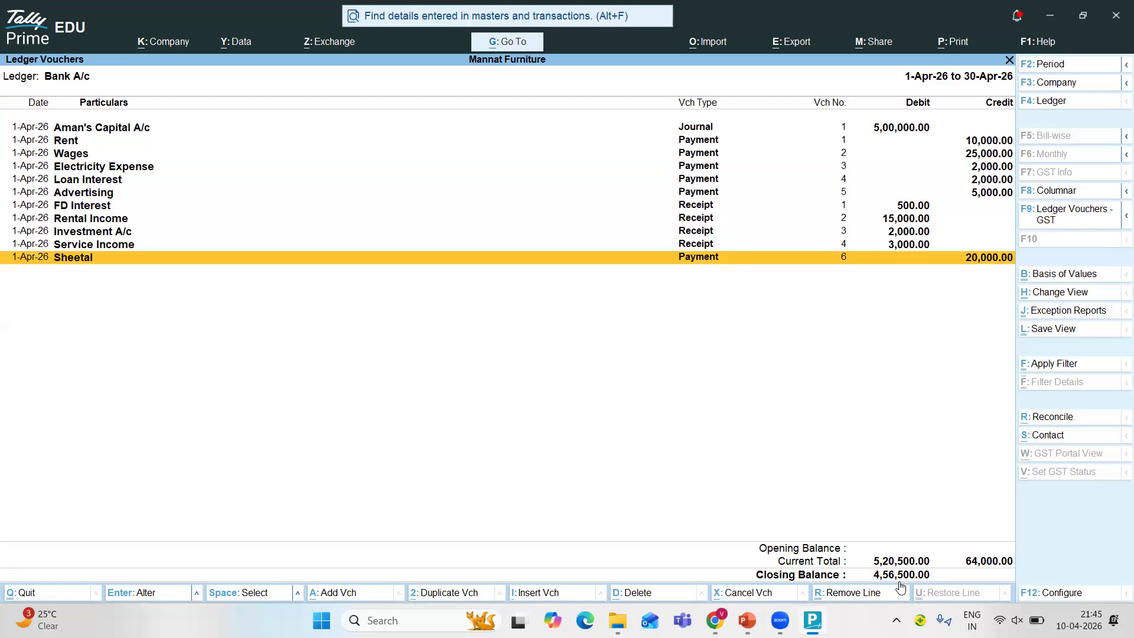
Back out of the reports to the Gateway of Tally.
{"action": "key", "text": "Escape"}
{"action": "key", "text": "Escape"}
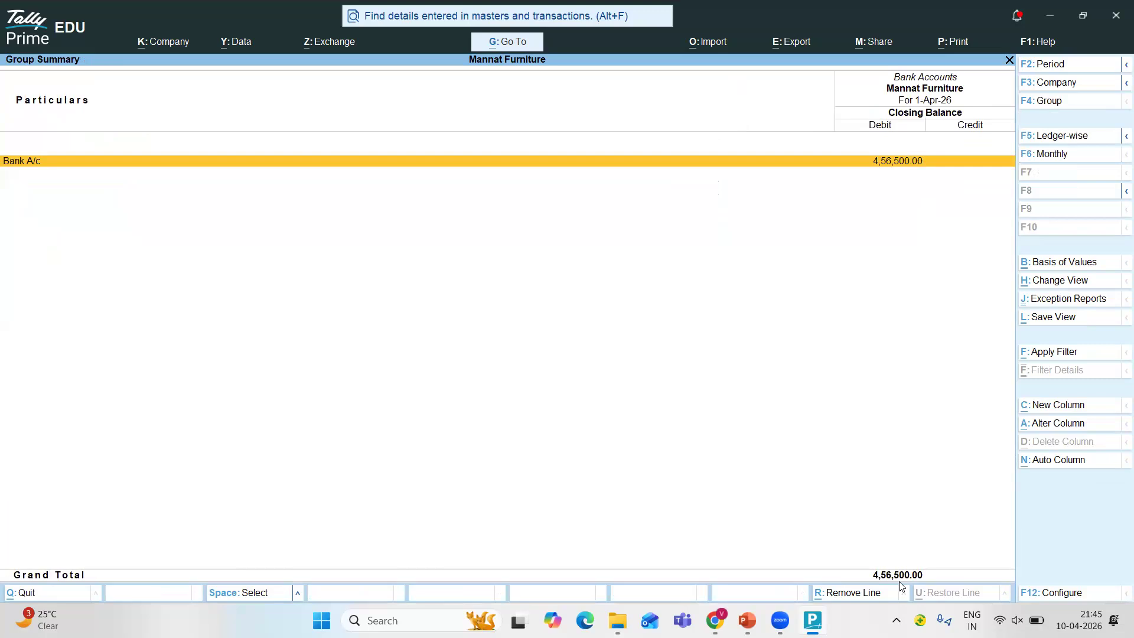
{"action": "key", "text": "Escape"}
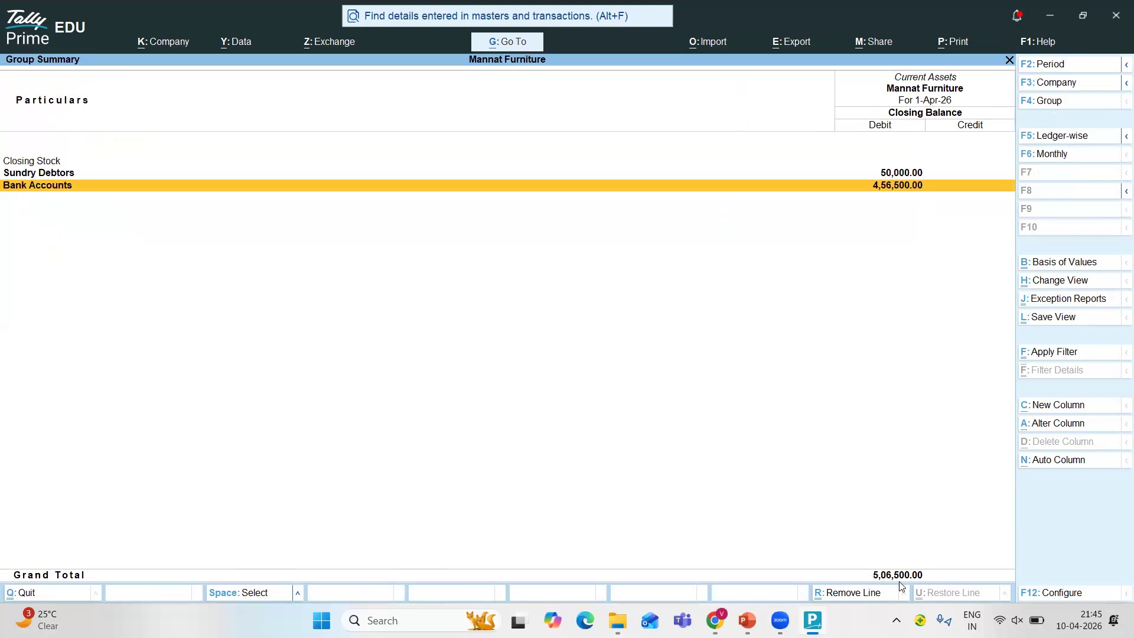
{"action": "key", "text": "Escape"}
{"action": "key", "text": "Escape"}
{"action": "key", "text": "Escape"}
{"action": "key", "text": "Escape"}
{"action": "key", "text": "Down"}
{"action": "key", "text": "Down"}
{"action": "key", "text": "Down"}
{"action": "key", "text": "Down"}
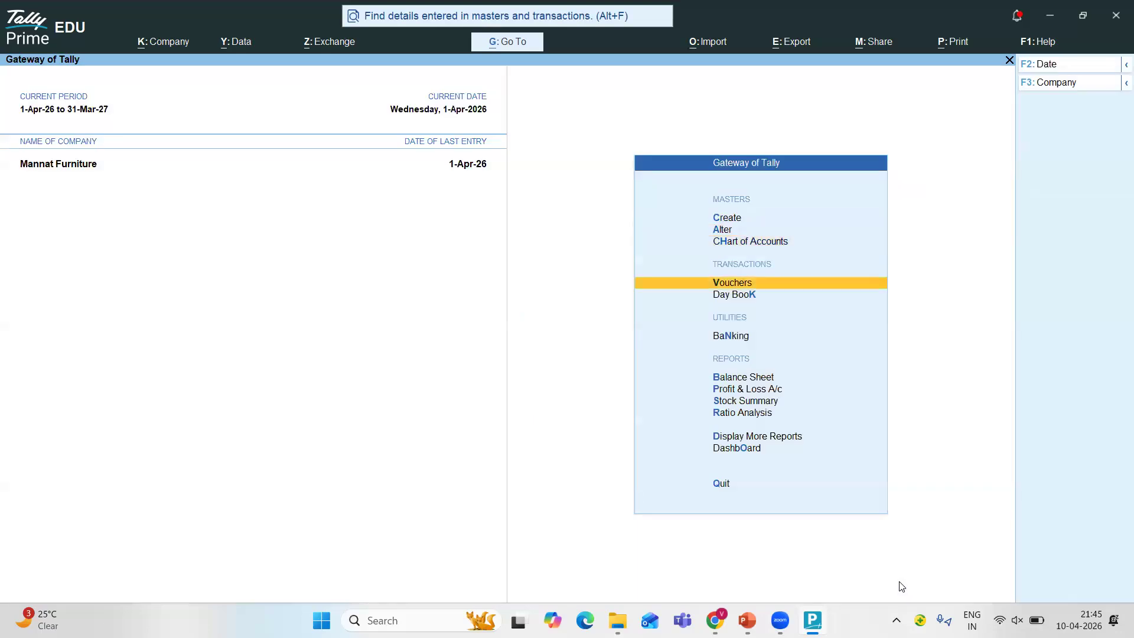
Start a receipt voucher (F6) into Bank A/c with the debtor's ledger as party.
{"action": "key", "text": "Up"}
{"action": "key", "text": "Return"}
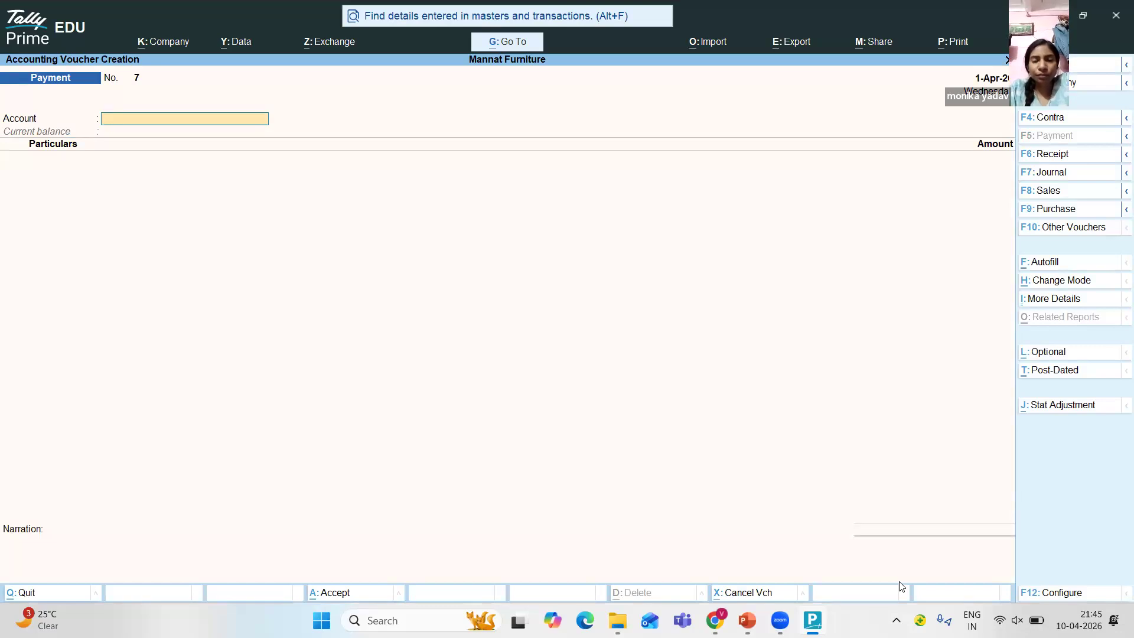
{"action": "key", "text": "F6"}
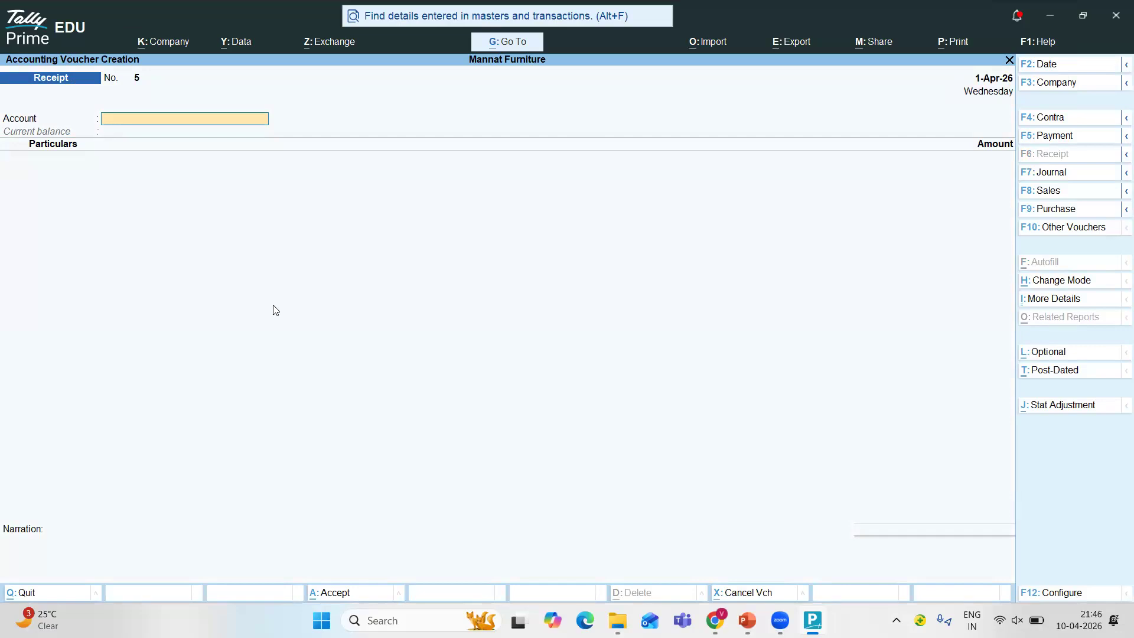
{"action": "type", "text": "Bank"}
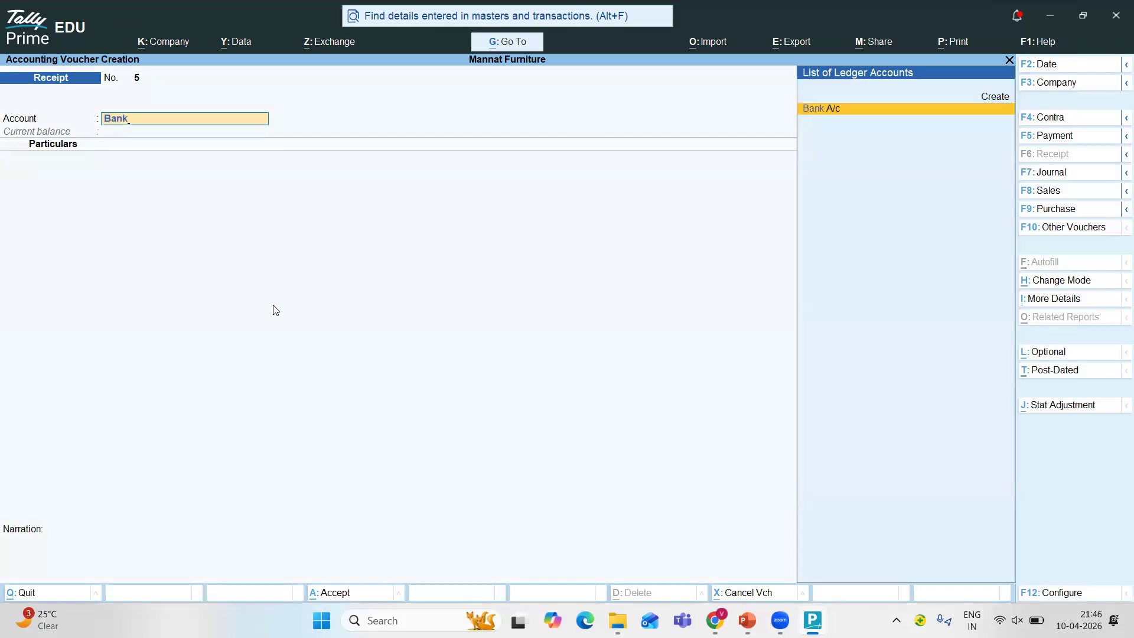
{"action": "key", "text": "Return"}
{"action": "type", "text": "sa"}
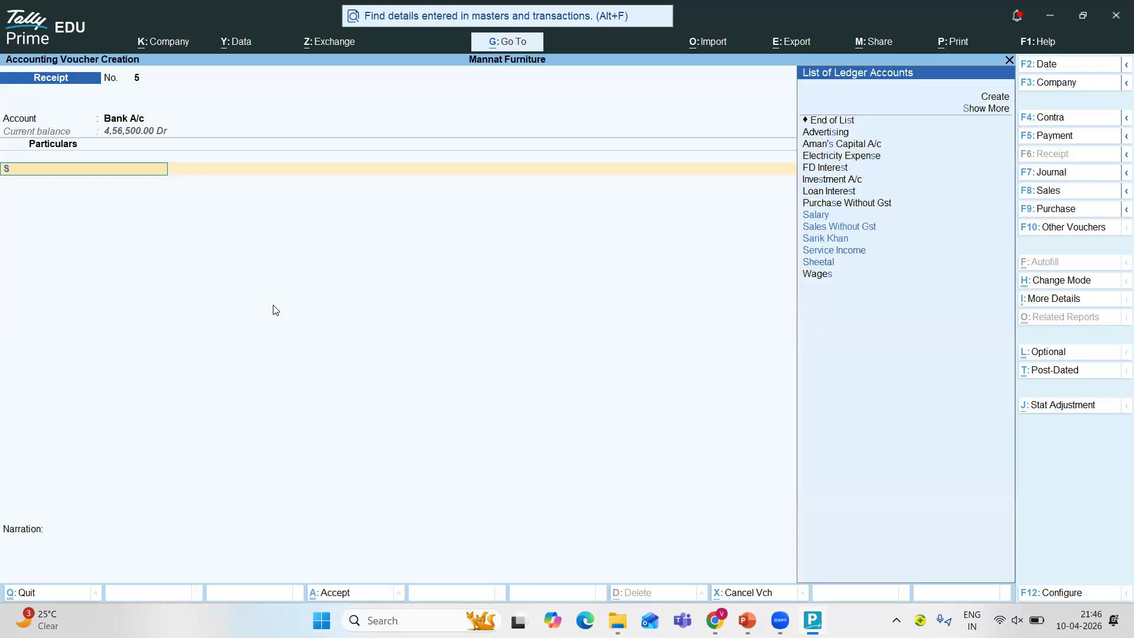
{"action": "key", "text": "BackSpace"}
{"action": "type", "text": "ari"}
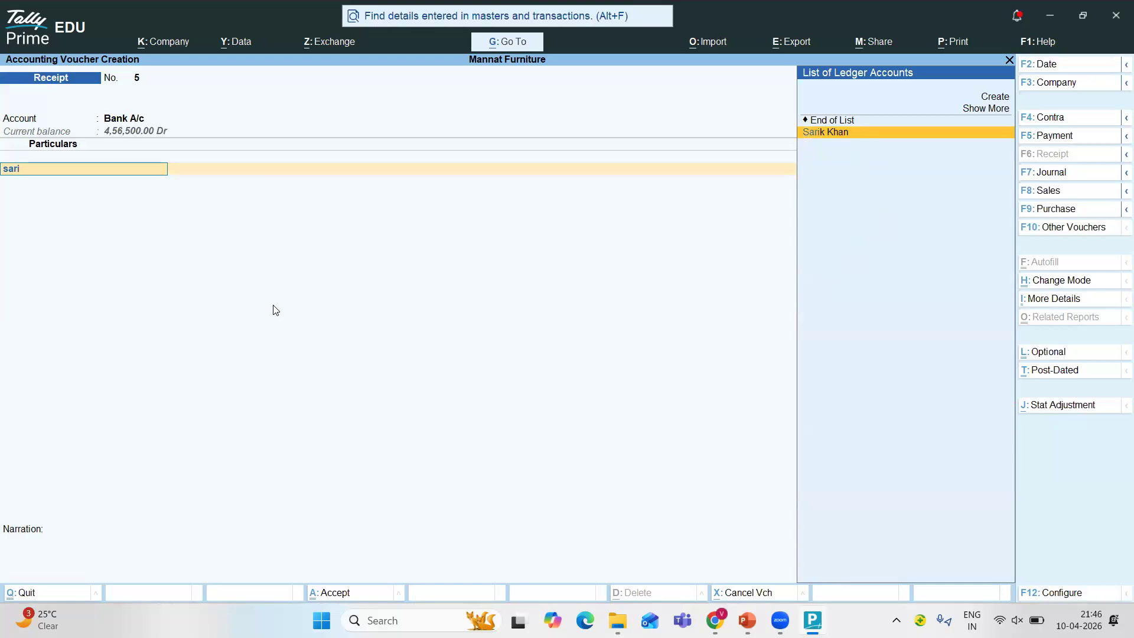
{"action": "key", "text": "Return"}
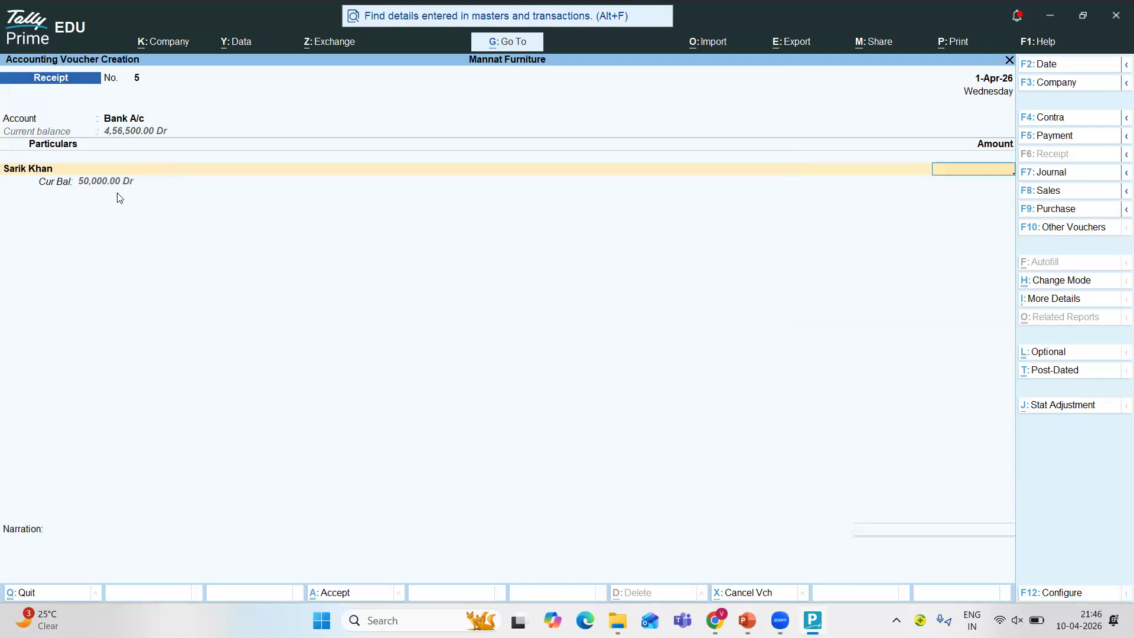
Enter 50000 and settle it Agst Ref against pending bill 2.
{"action": "type", "text": "50000"}
{"action": "key", "text": "Return"}
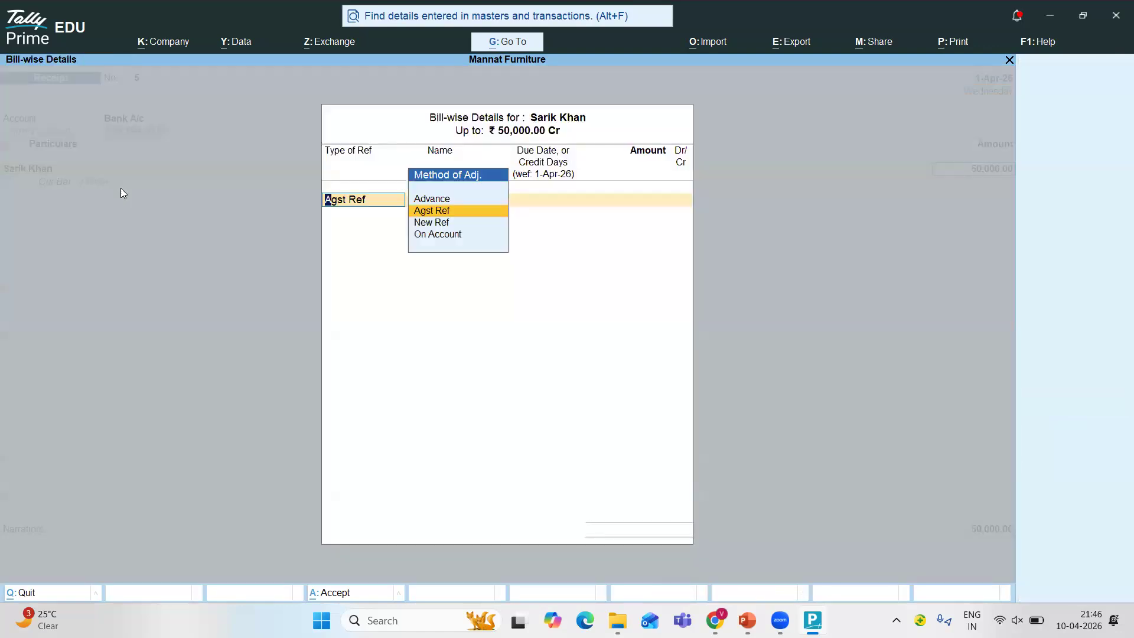
{"action": "key", "text": "Return"}
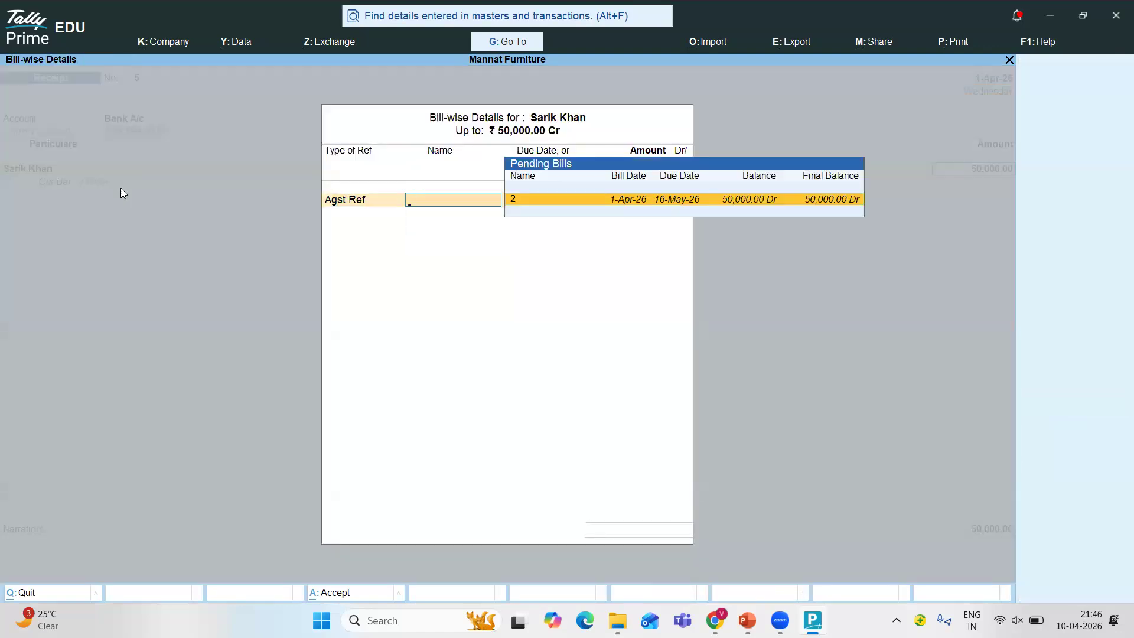
{"action": "key", "text": "Return"}
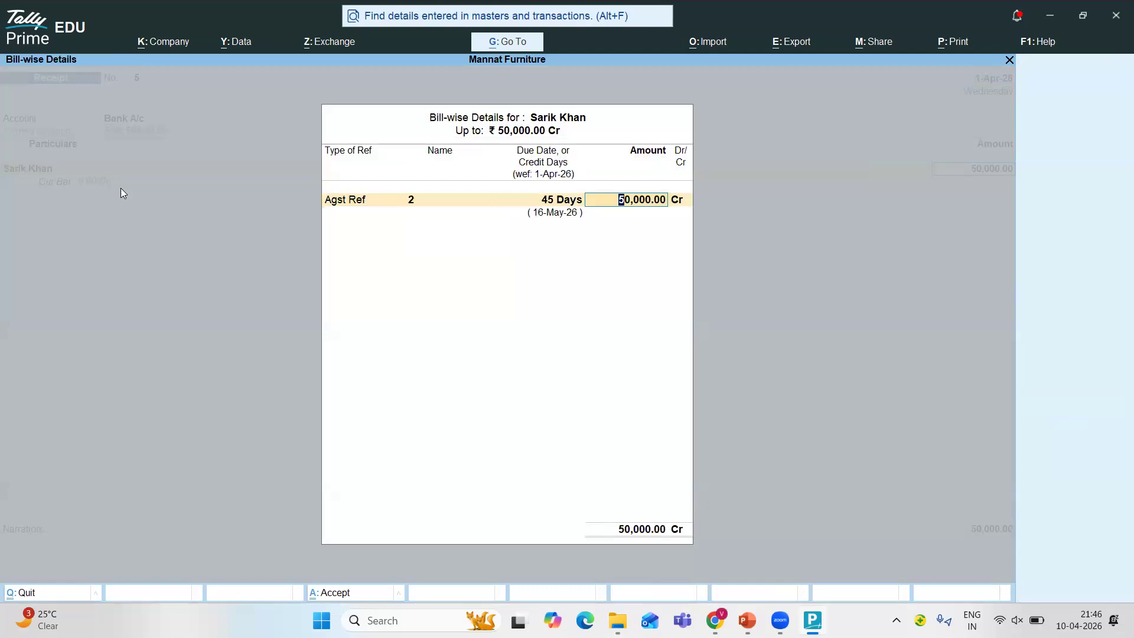
{"action": "key", "text": "Return"}
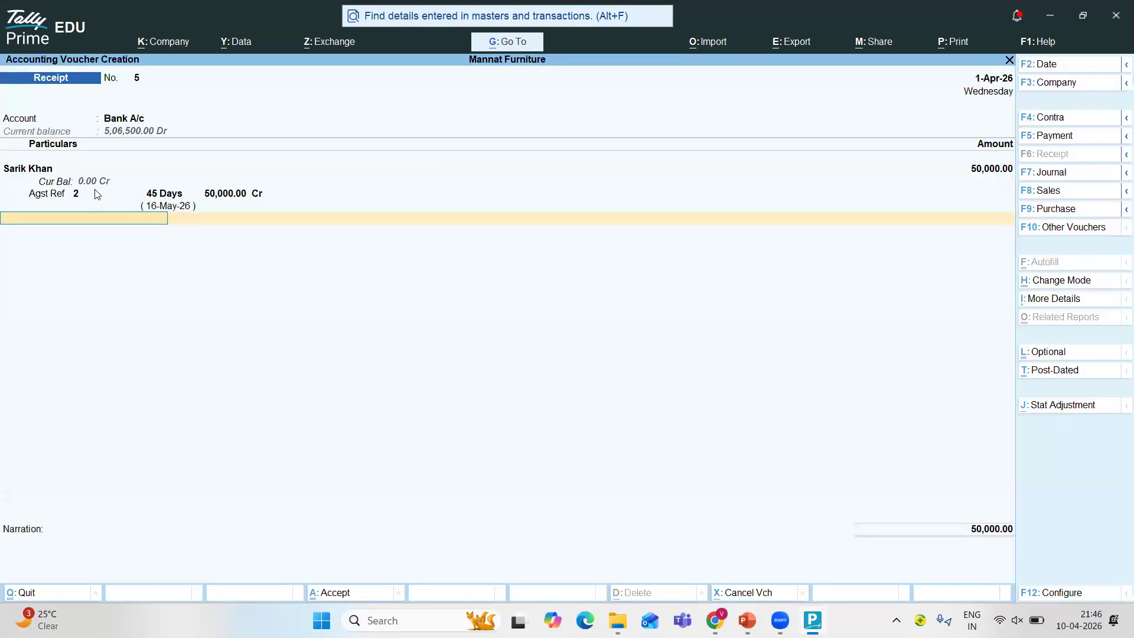
Accept the Cheque/DD allocation, add a received-from-debtor narration, and save the receipt.
{"action": "key", "text": "Return"}
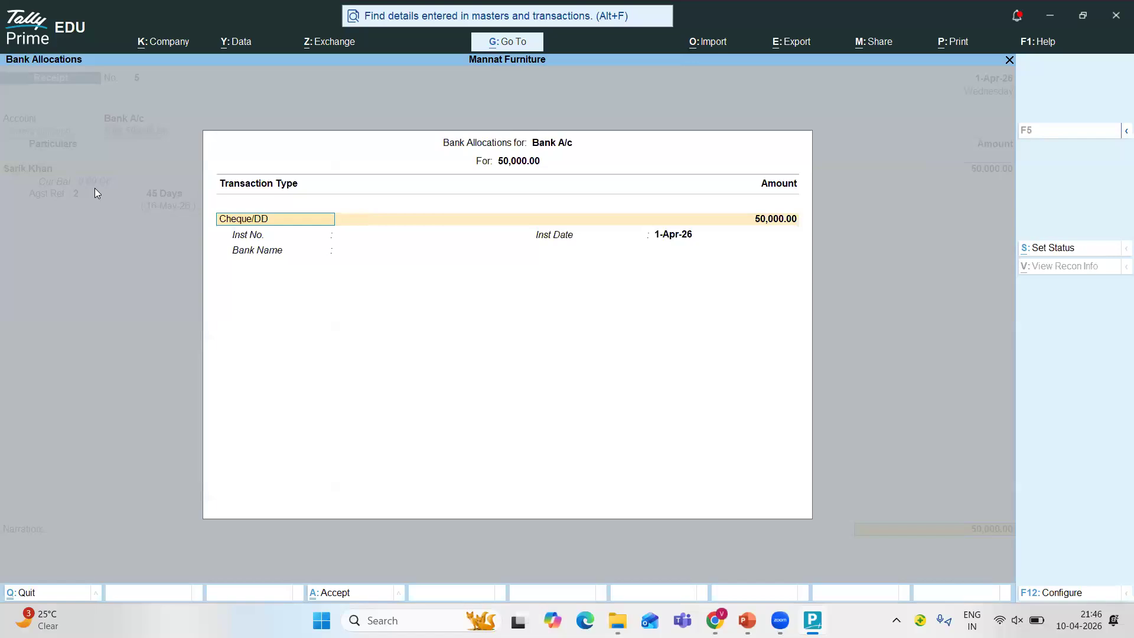
{"action": "key", "text": "Return"}
{"action": "key", "text": "Return"}
{"action": "key", "text": "Return"}
{"action": "key", "text": "Return"}
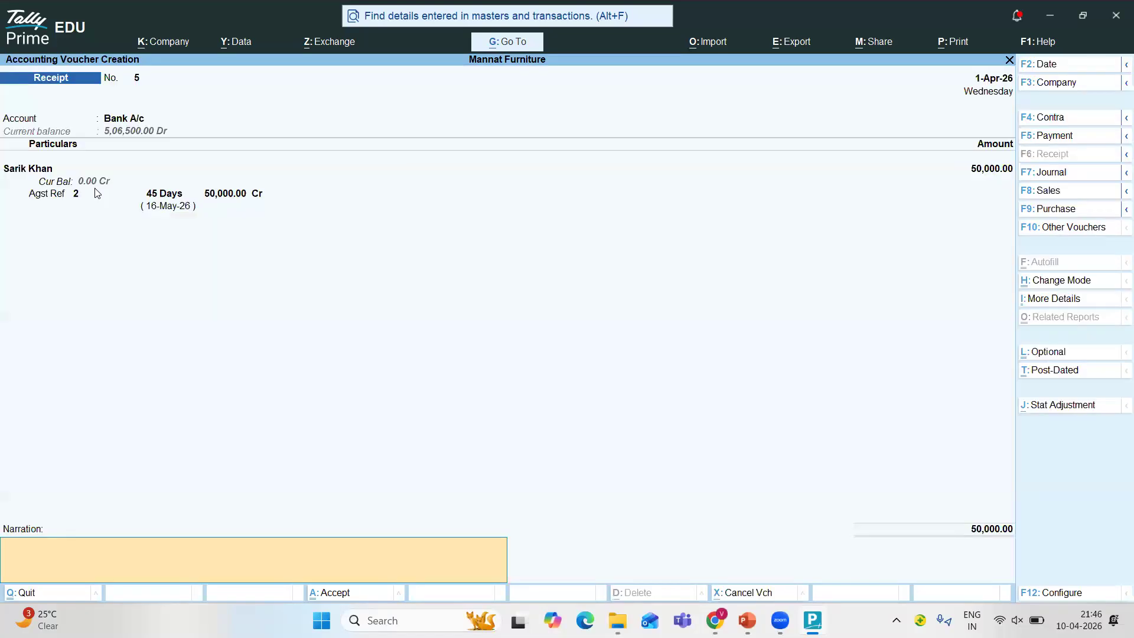
{"action": "type", "text": "B"}
{"action": "type", "text": "einga ma"}
{"action": "key", "text": "BackSpace"}
{"action": "type", "text": "amo"}
{"action": "key", "text": "BackSpace"}
{"action": "key", "text": "BackSpace"}
{"action": "type", "text": "amount rece"}
{"action": "key", "text": "BackSpace"}
{"action": "type", "text": "ceived from"}
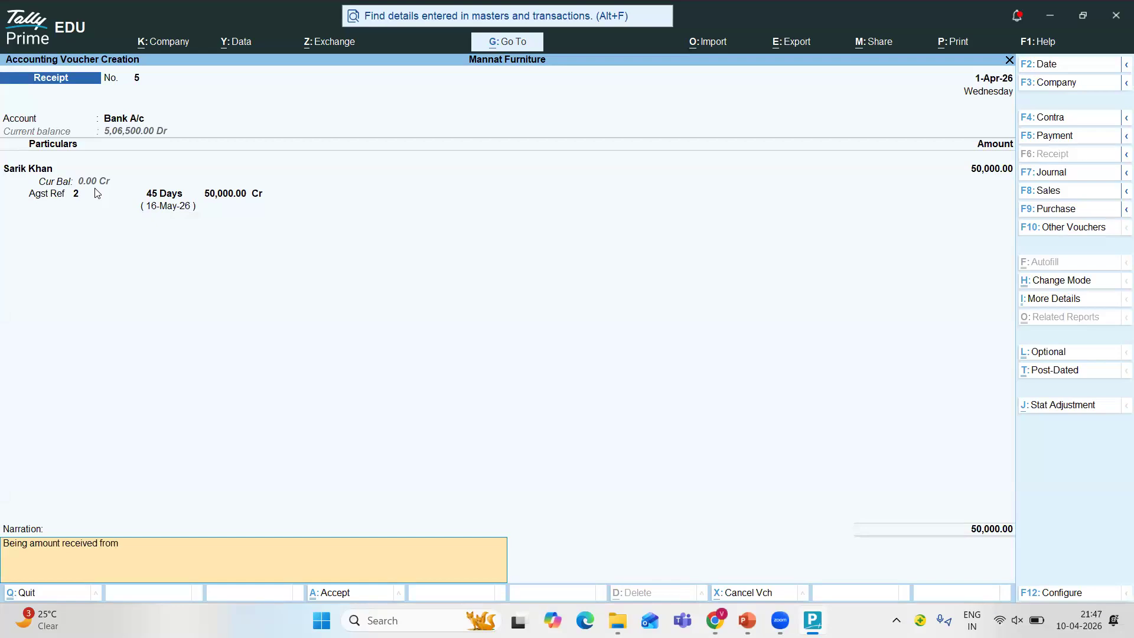
{"action": "type", "text": " Sarik Khan"}
{"action": "key", "text": "Return"}
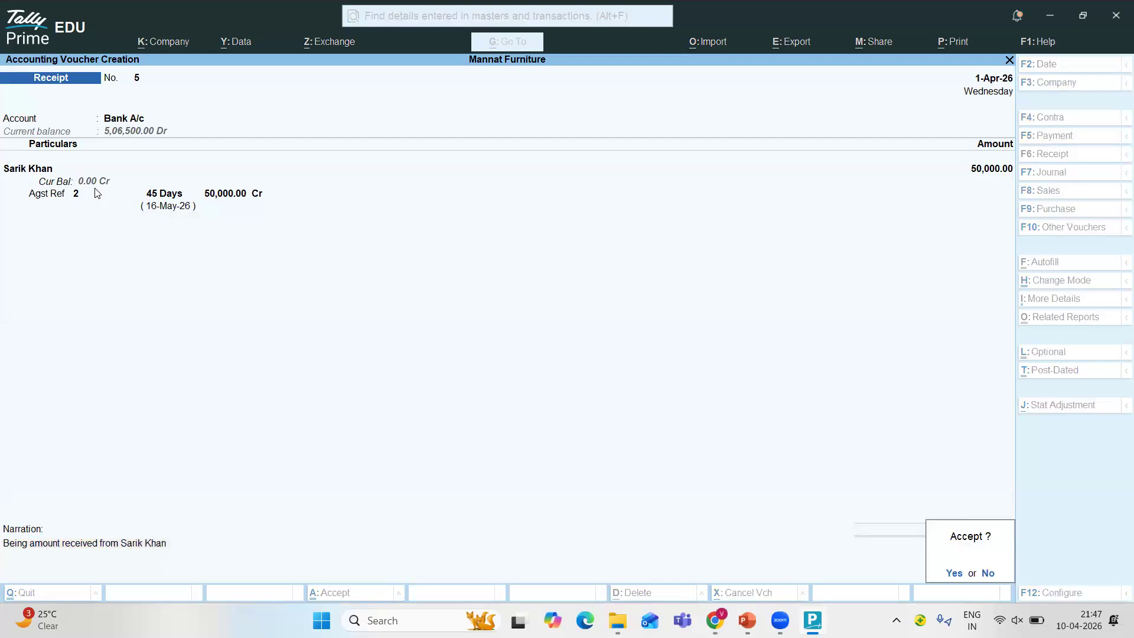
{"action": "key", "text": "Return"}
Quit voucher entry and open the Balance Sheet.
{"action": "key", "text": "Escape"}
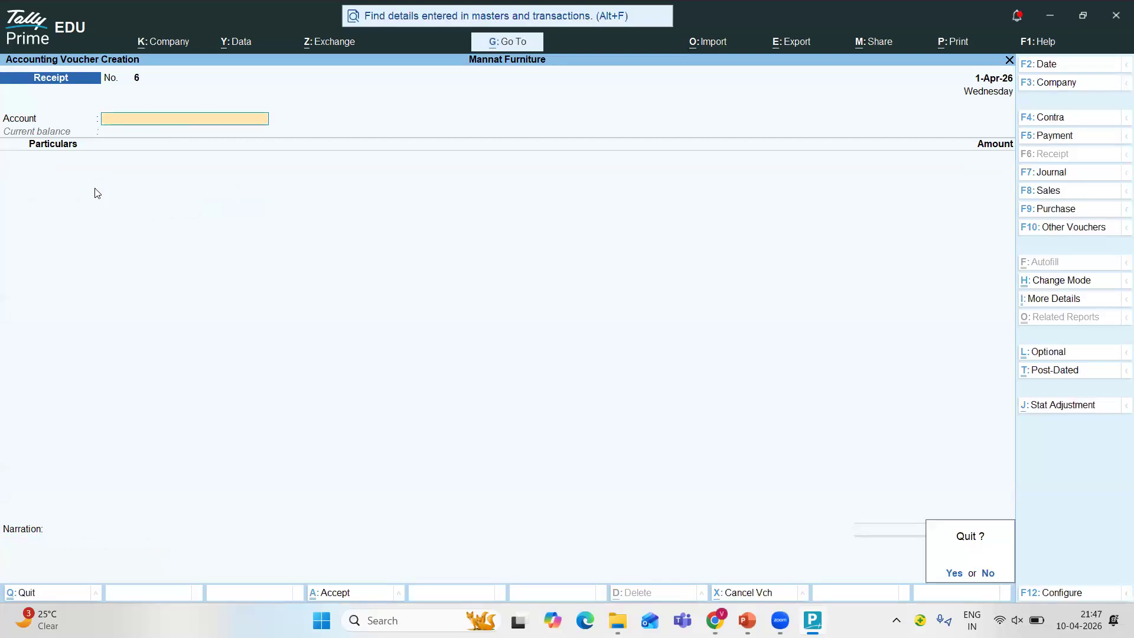
{"action": "key", "text": "y"}
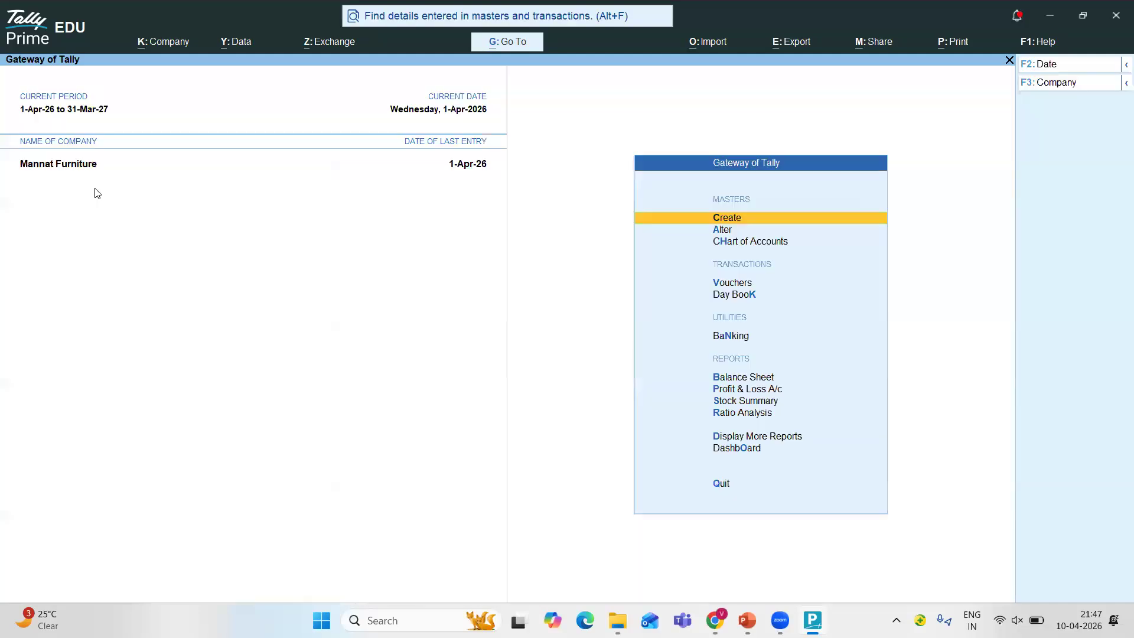
{"action": "key", "text": "Down"}
{"action": "key", "text": "Down"}
{"action": "key", "text": "Down"}
{"action": "key", "text": "Down"}
{"action": "key", "text": "Down"}
{"action": "key", "text": "Down"}
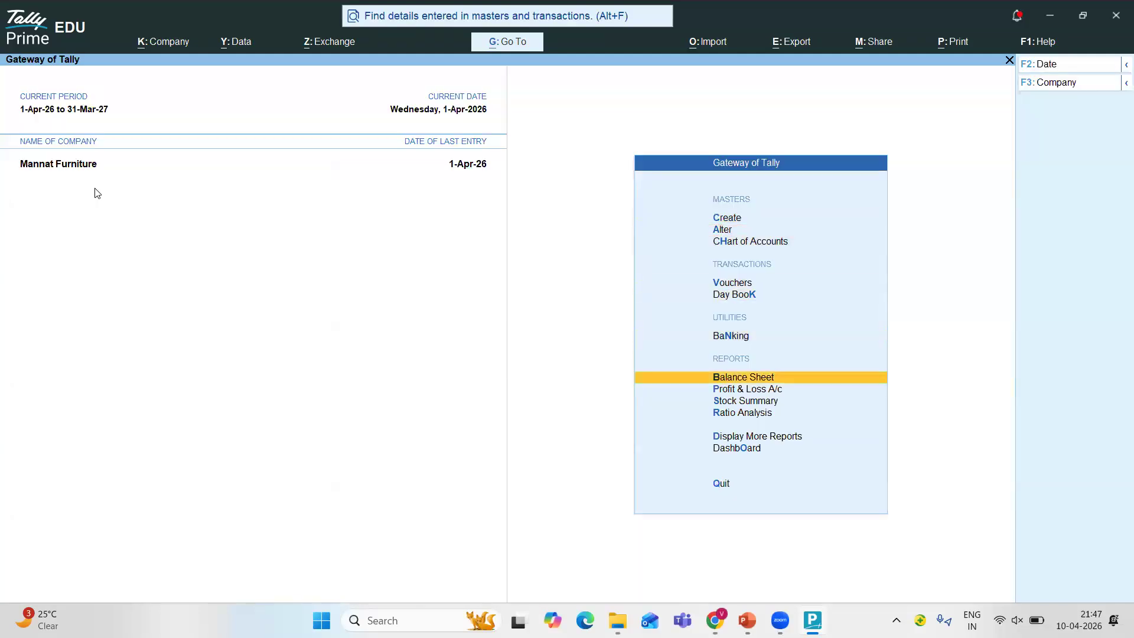
{"action": "key", "text": "Return"}
Inspect the Current Assets group and its Sundry Debtors line.
{"action": "key", "text": "Right"}
{"action": "key", "text": "Down"}
{"action": "key", "text": "Return"}
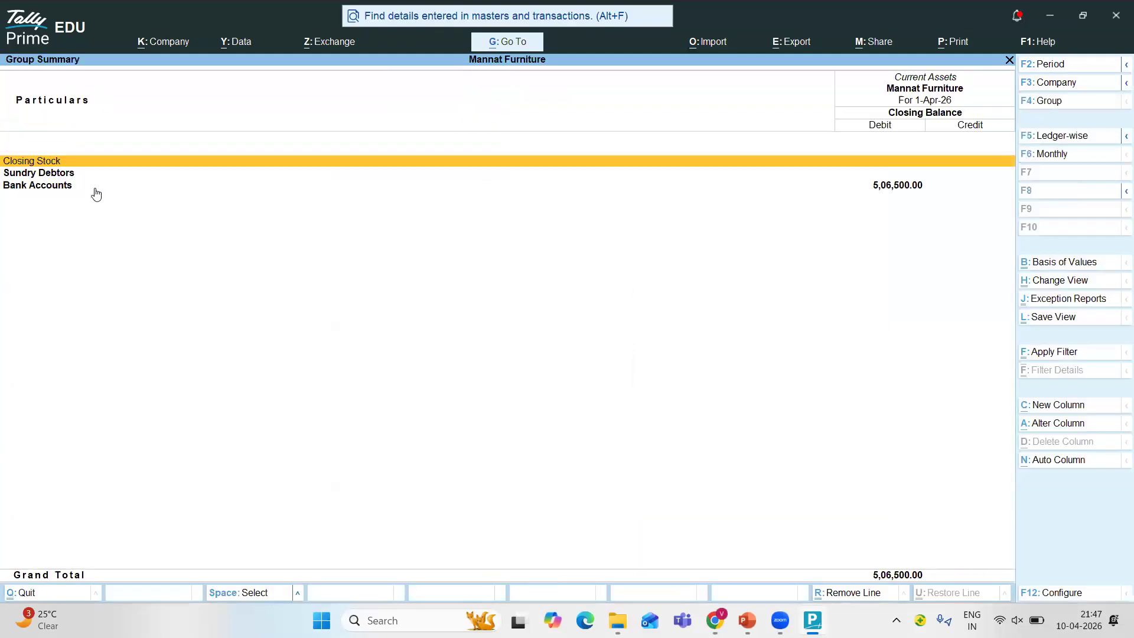
{"action": "key", "text": "Down"}
{"action": "key", "text": "Return"}
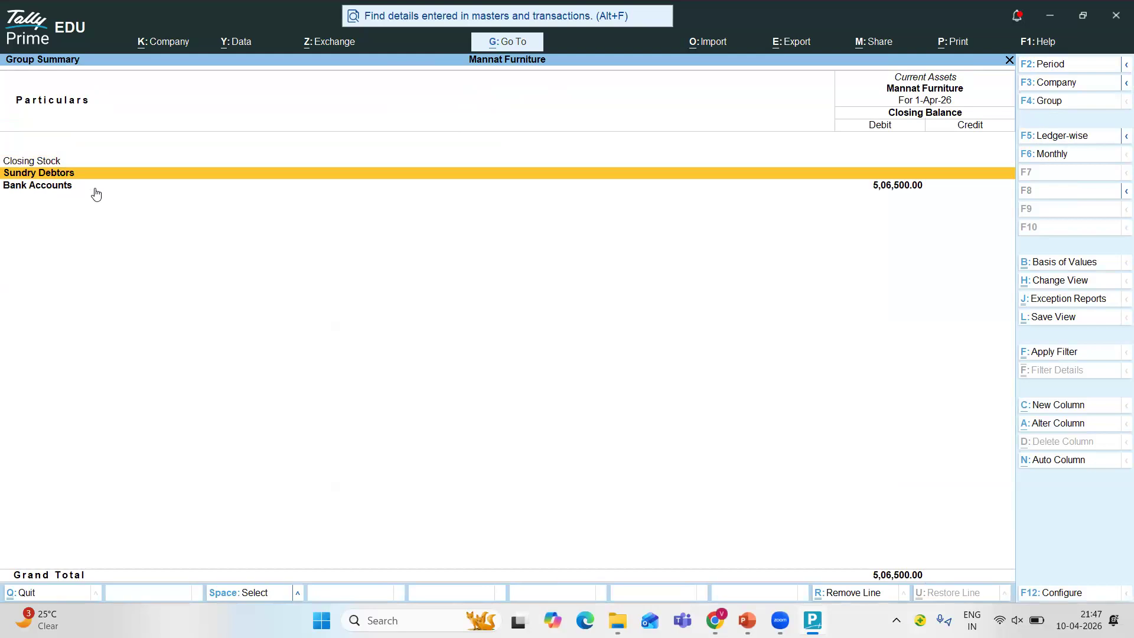
{"action": "key", "text": "Escape"}
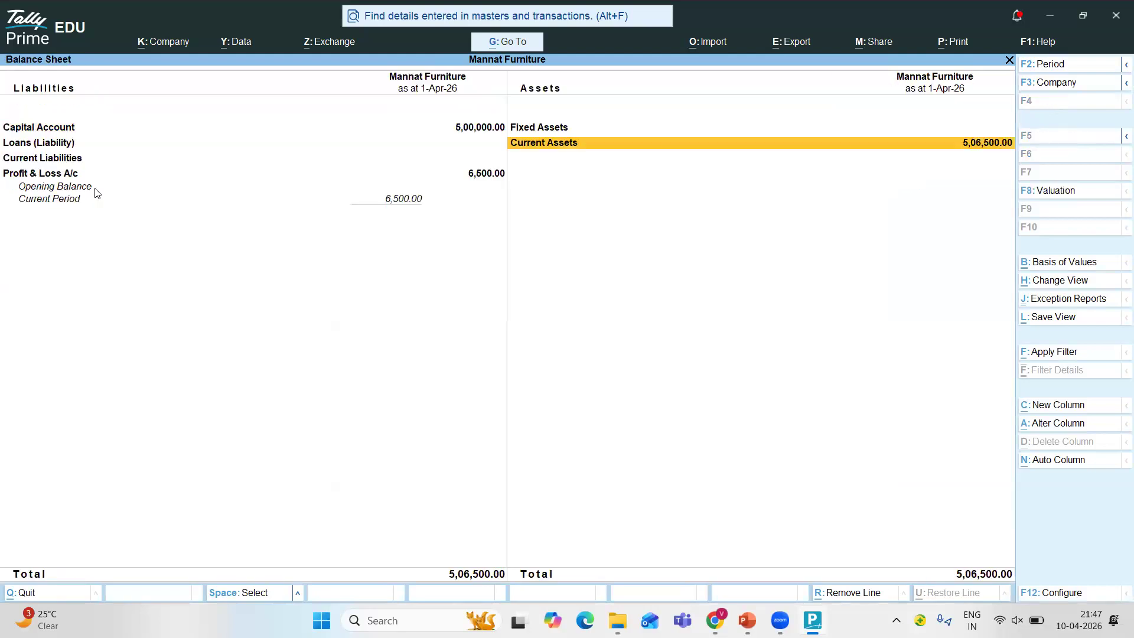
{"action": "key", "text": "Return"}
{"action": "key", "text": "Down"}
{"action": "key", "text": "Escape"}
Drill into Bank A/c's vouchers to check the new 50,000 receipt, then return to the Balance Sheet.
{"action": "key", "text": "Return"}
{"action": "key", "text": "Down"}
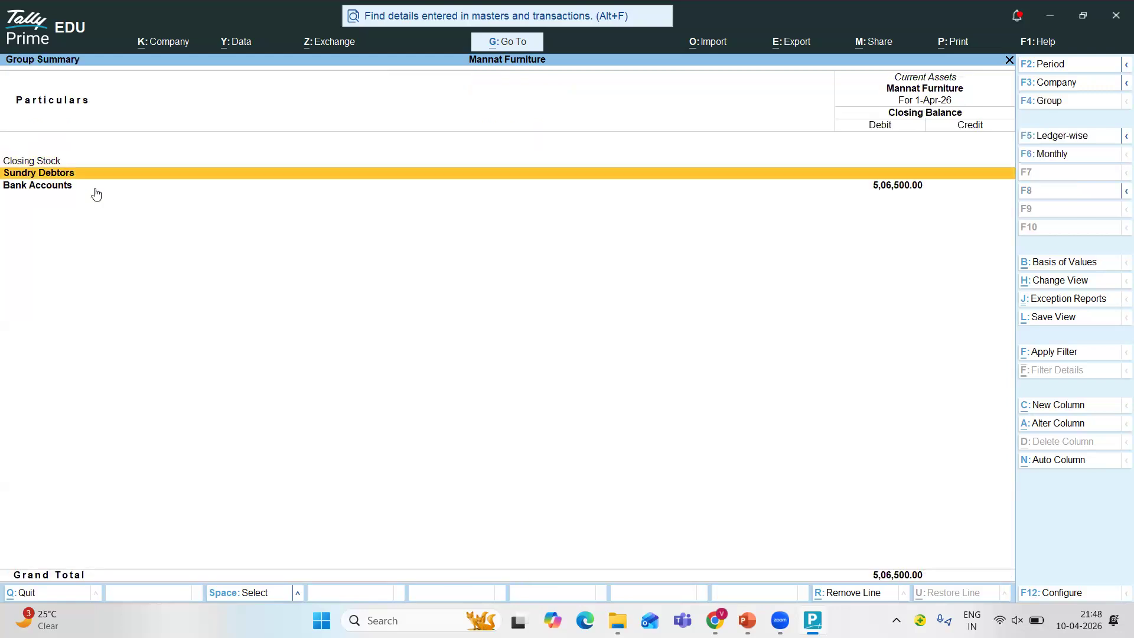
{"action": "key", "text": "Down"}
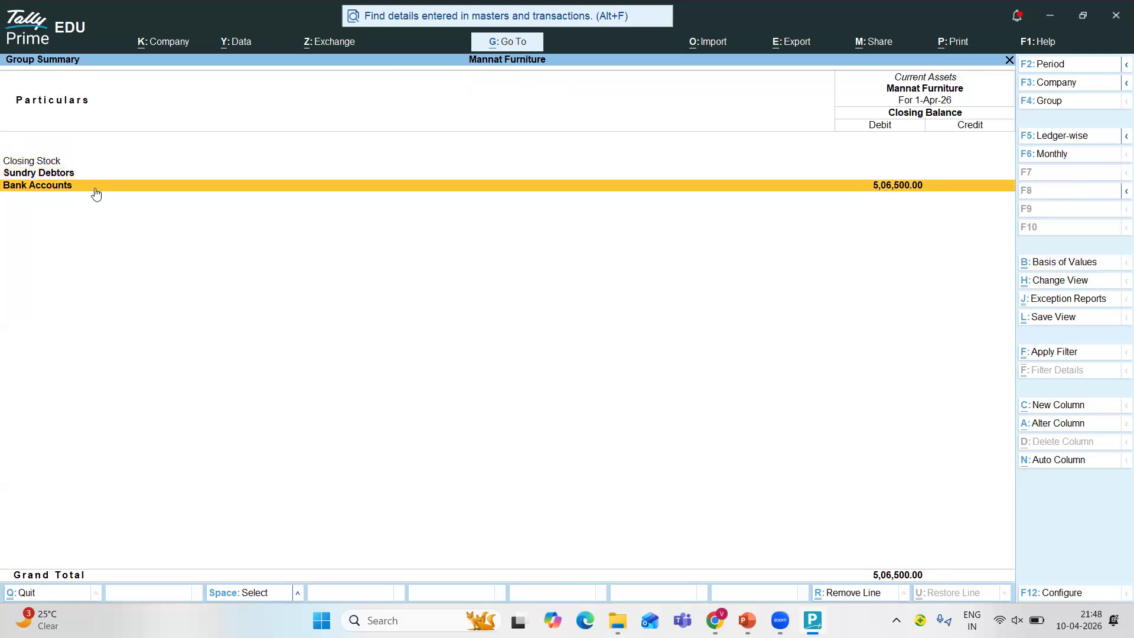
{"action": "key", "text": "Return"}
{"action": "key", "text": "Return"}
{"action": "key", "text": "Return"}
{"action": "key", "text": "Down"}
{"action": "key", "text": "Down"}
{"action": "key", "text": "Down"}
{"action": "key", "text": "Down"}
{"action": "key", "text": "Down"}
{"action": "key", "text": "Down"}
{"action": "key", "text": "Down"}
{"action": "key", "text": "Down"}
{"action": "key", "text": "Down"}
{"action": "key", "text": "Down"}
{"action": "key", "text": "Down"}
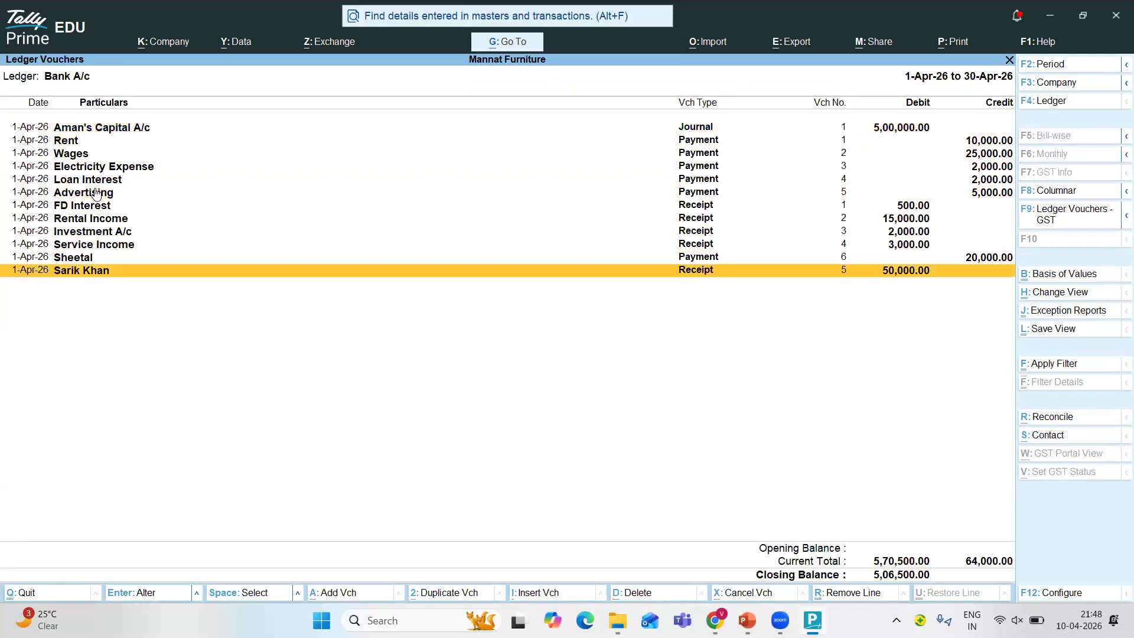
{"action": "key", "text": "space"}
{"action": "key", "text": "space"}
{"action": "key", "text": "Escape"}
{"action": "key", "text": "Escape"}
{"action": "key", "text": "Escape"}
{"action": "key", "text": "Escape"}
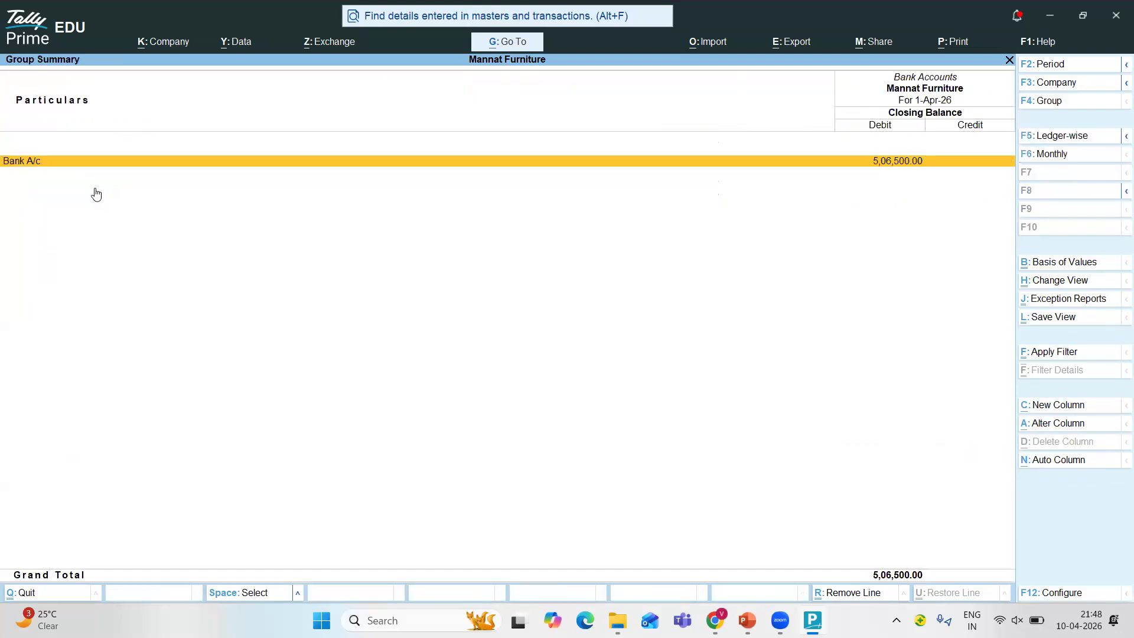
{"action": "key", "text": "Left"}
{"action": "key", "text": "Up"}
Review the Profit & Loss A/c row of the Balance Sheet, then exit to Gateway of Tally.
{"action": "key", "text": "Down"}
{"action": "key", "text": "Down"}
{"action": "key", "text": "Down"}
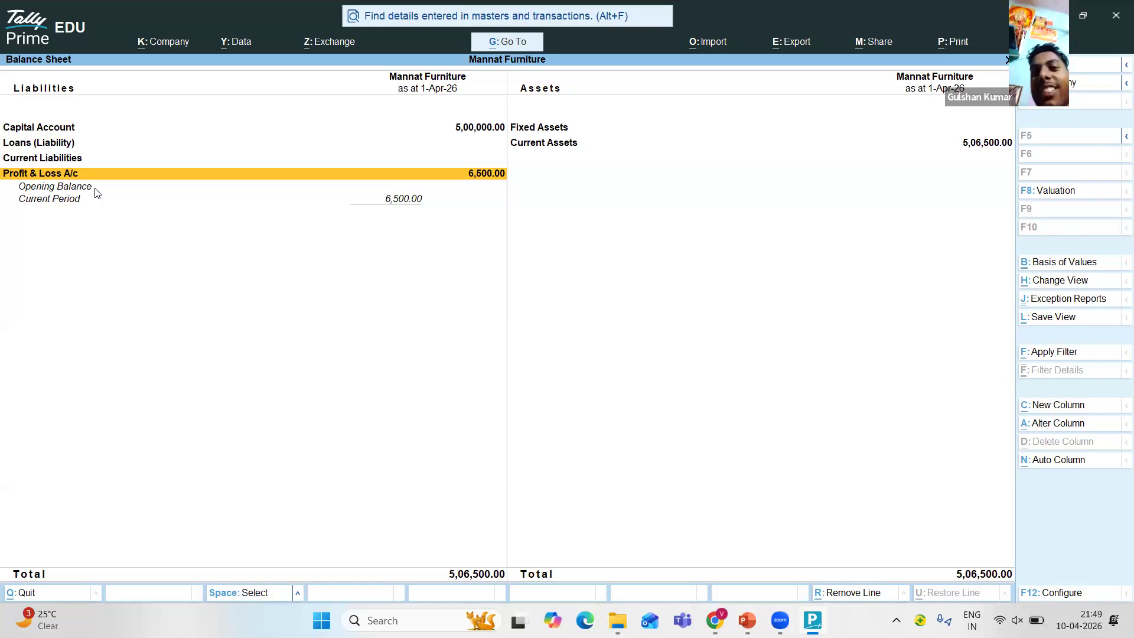
{"action": "key", "text": "Escape"}
{"action": "key", "text": "Escape"}
{"action": "key", "text": "Escape"}
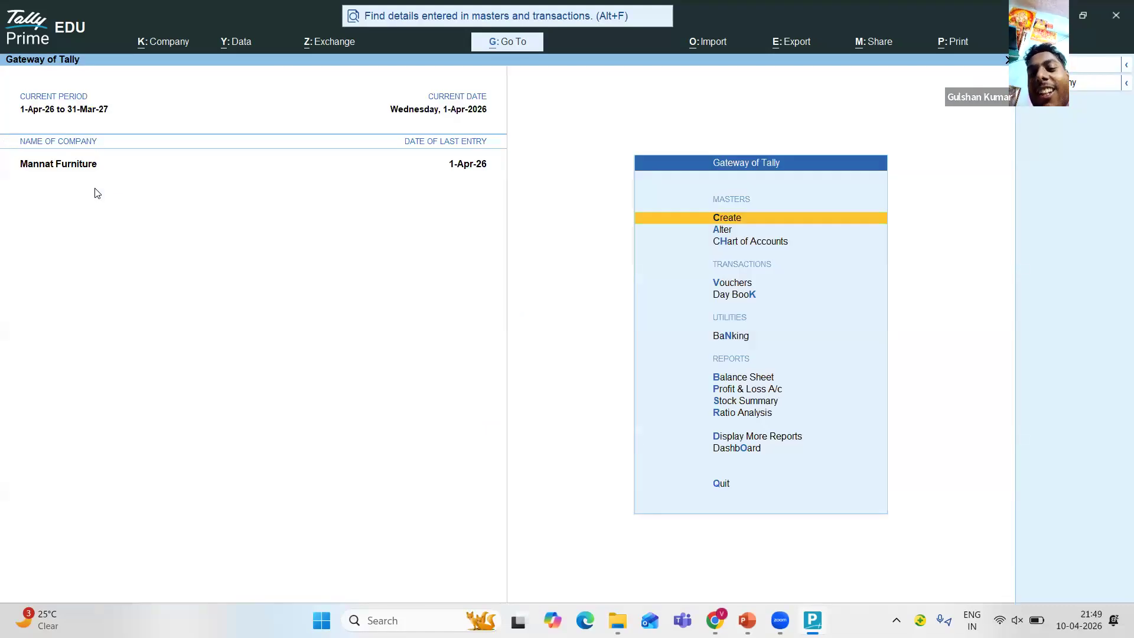